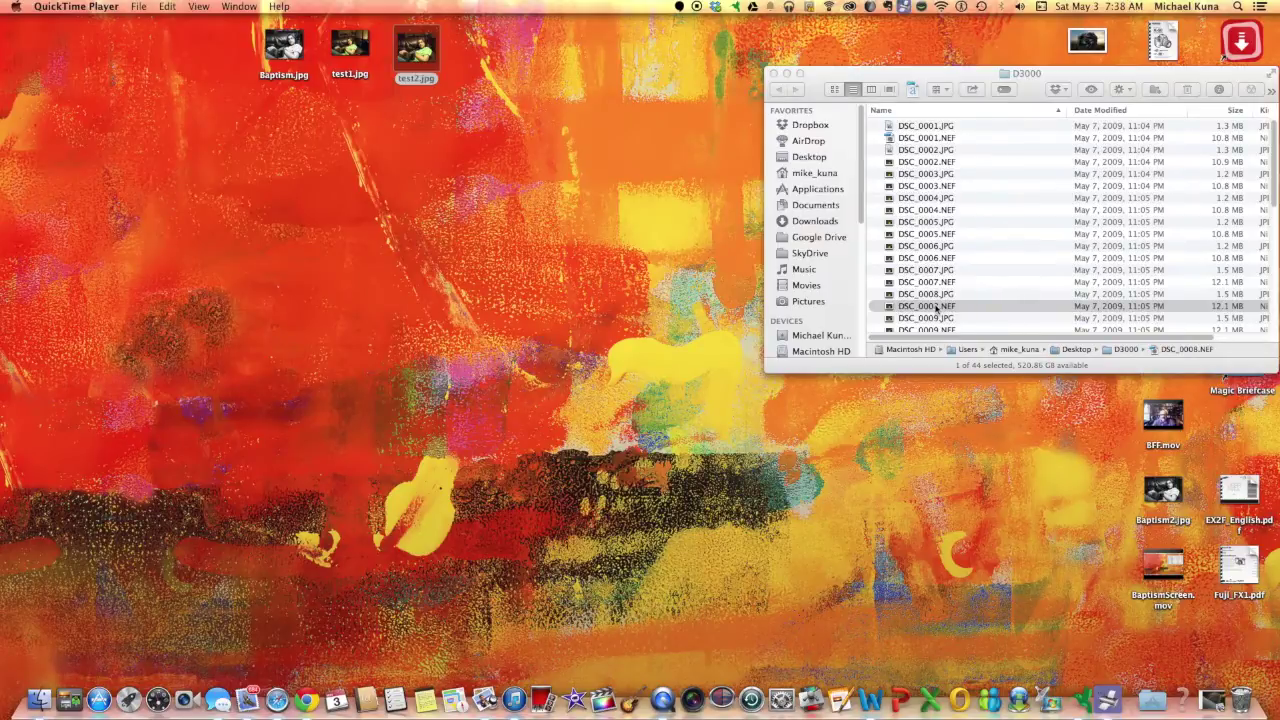
Open DSC_0008.NEF from Finder with Adobe Photoshop Elements 9 into Camera Raw.
right_click(937, 306)
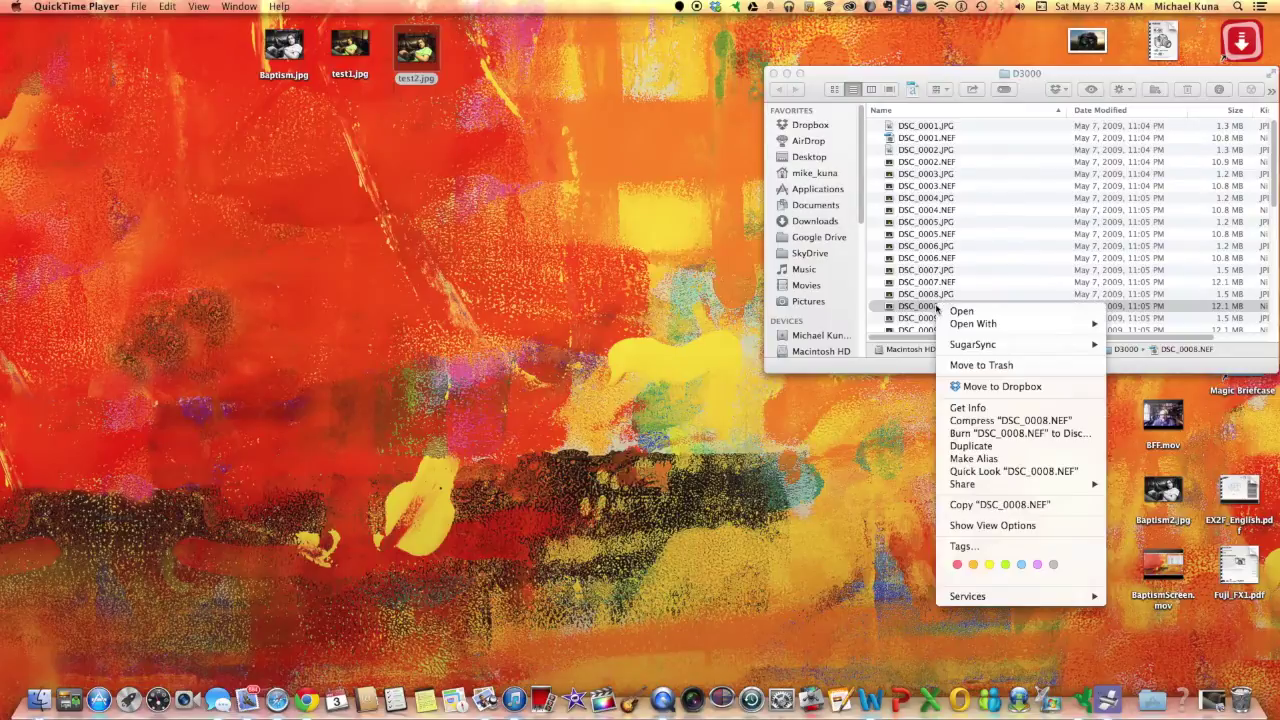
mouse_move(945, 325)
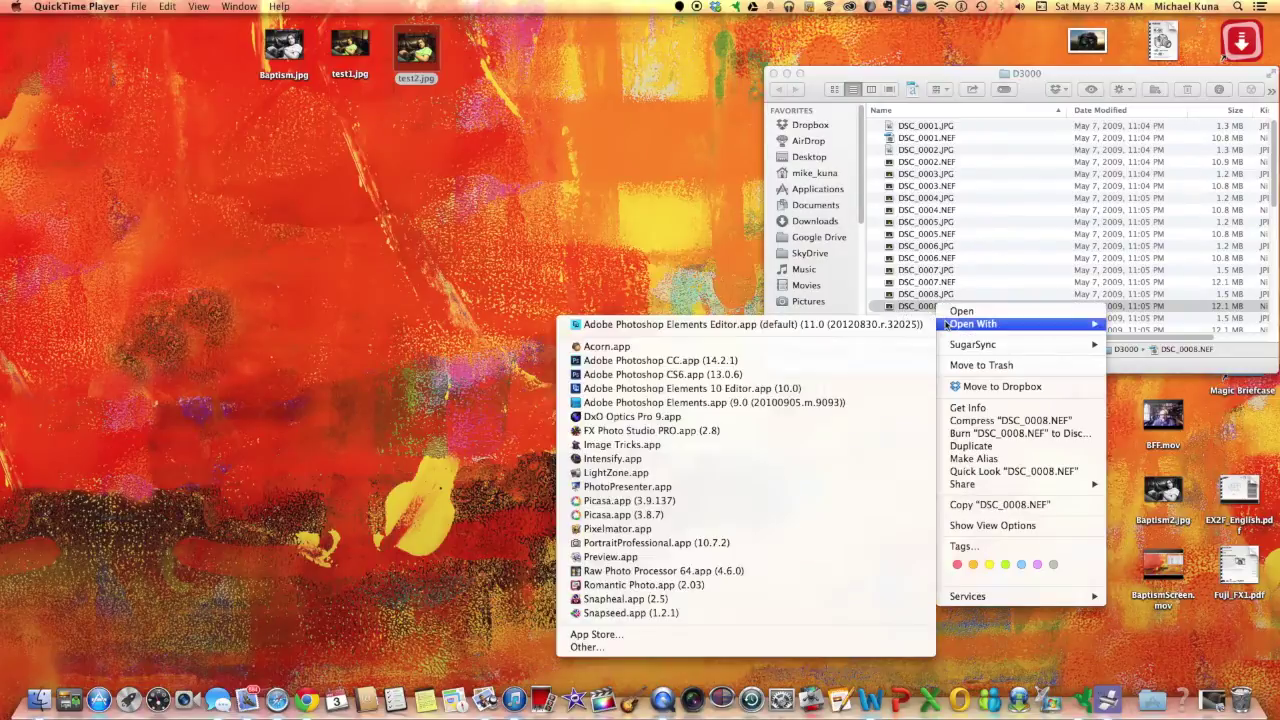
click(792, 403)
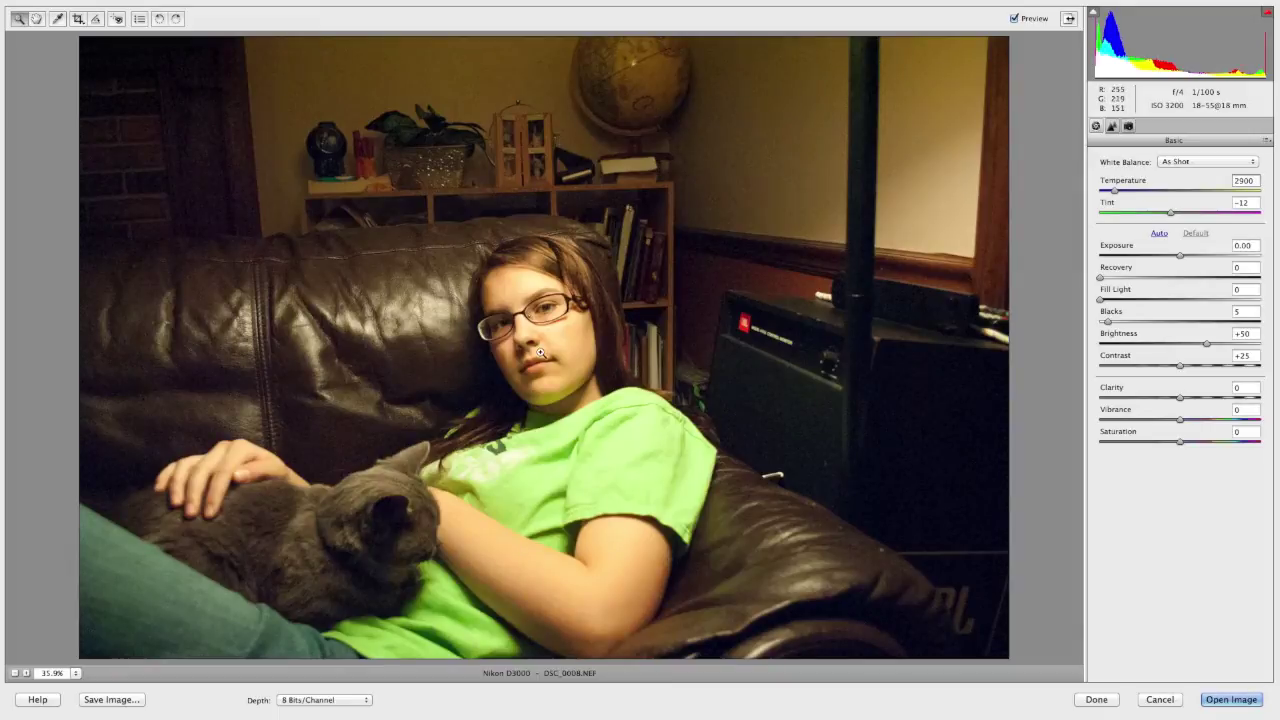
click(555, 320)
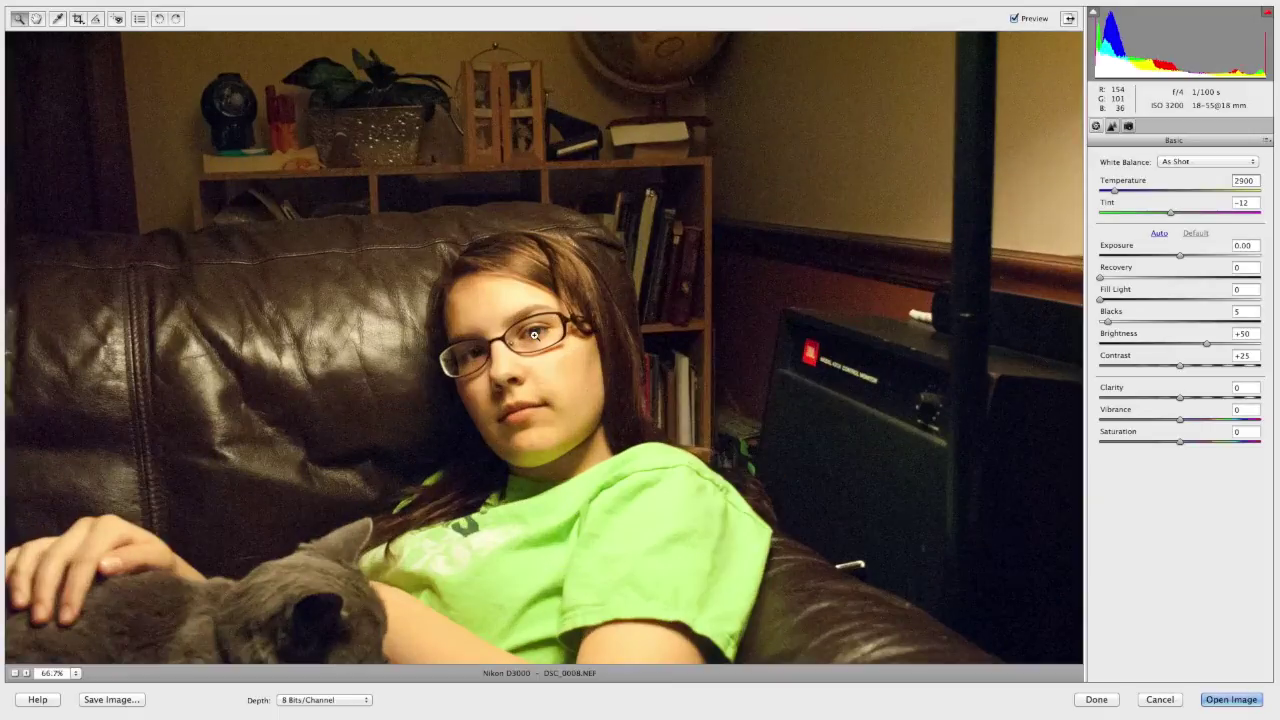
click(537, 350)
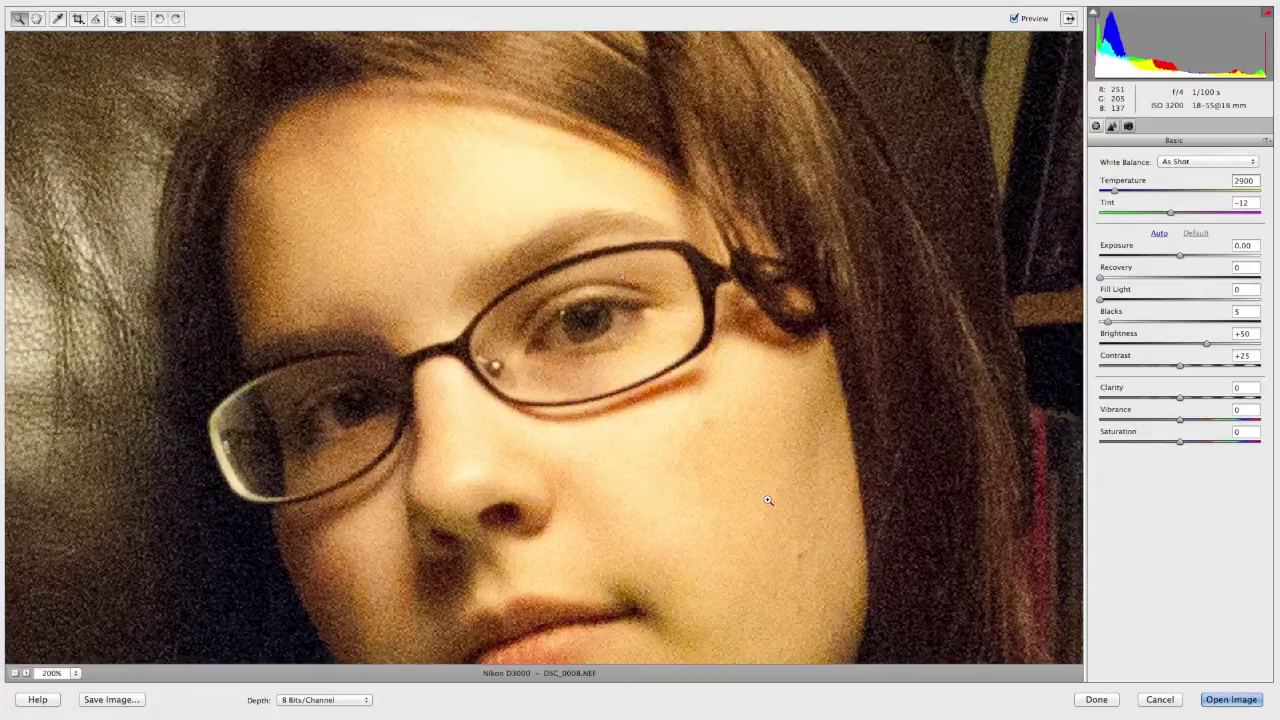
key(super+0)
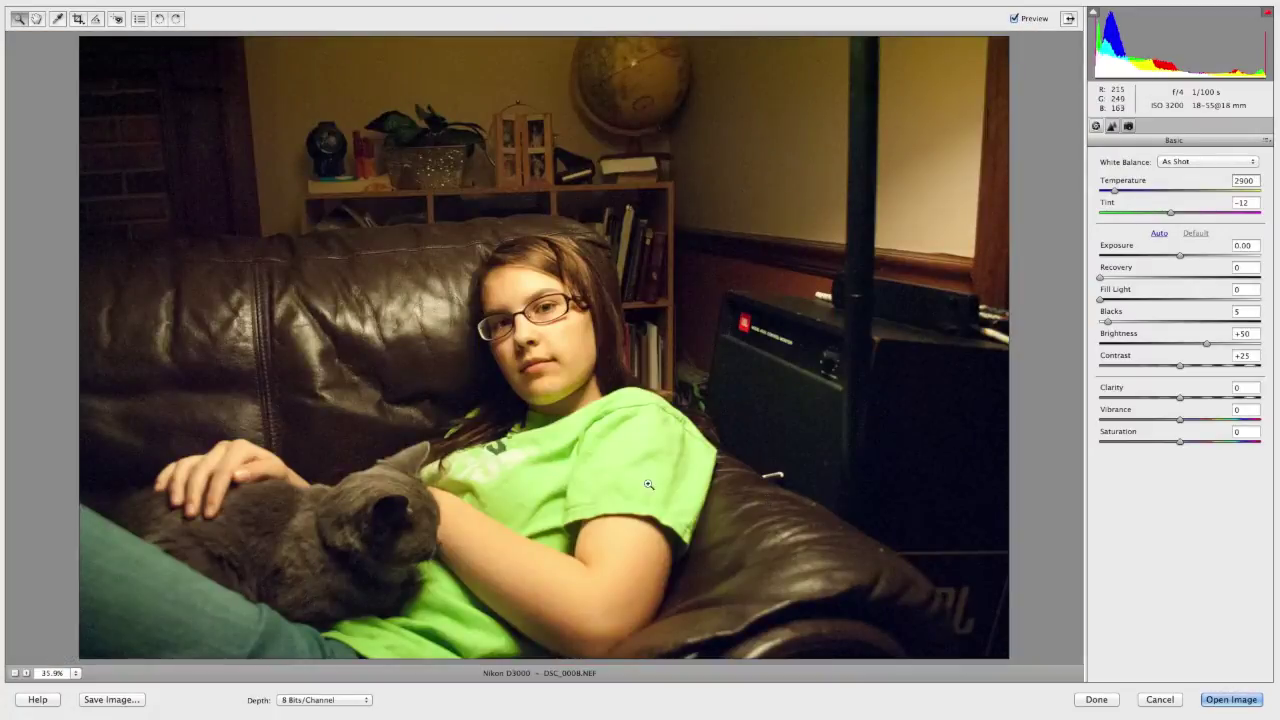
Straighten the photo by levelling it along the bookshelf edge.
click(96, 19)
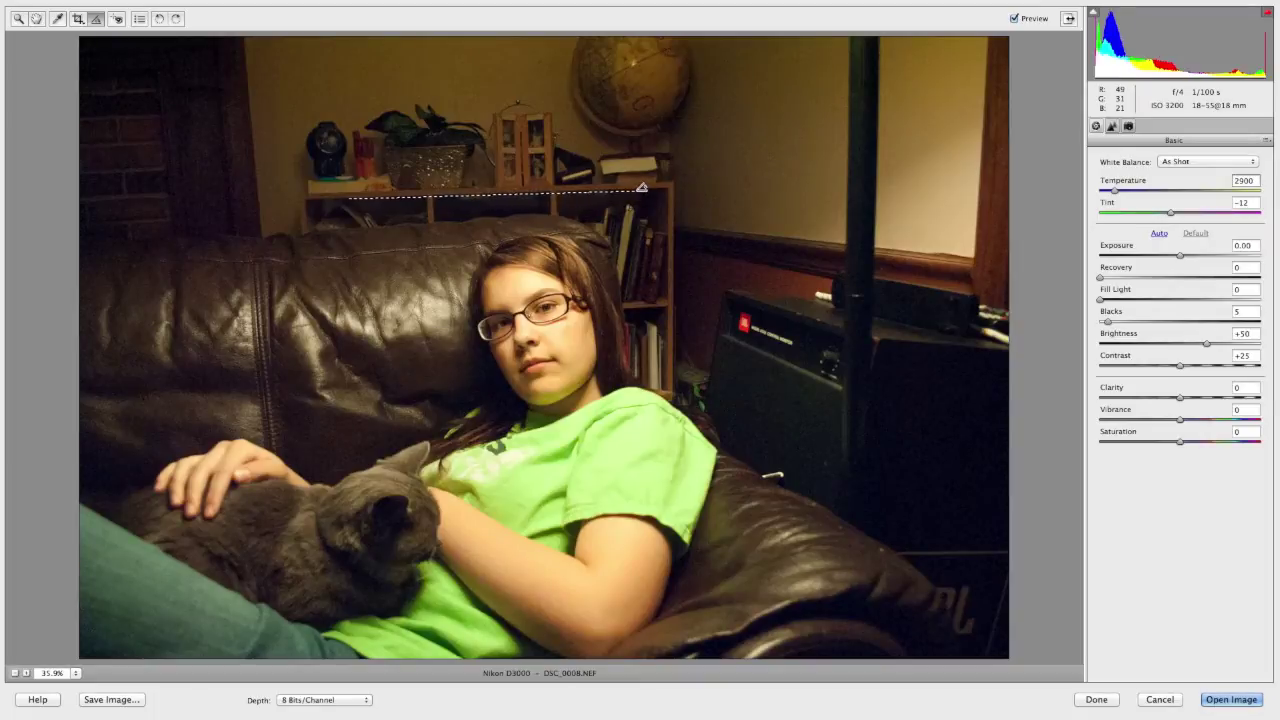
drag(641, 187, 385, 198)
key(Return)
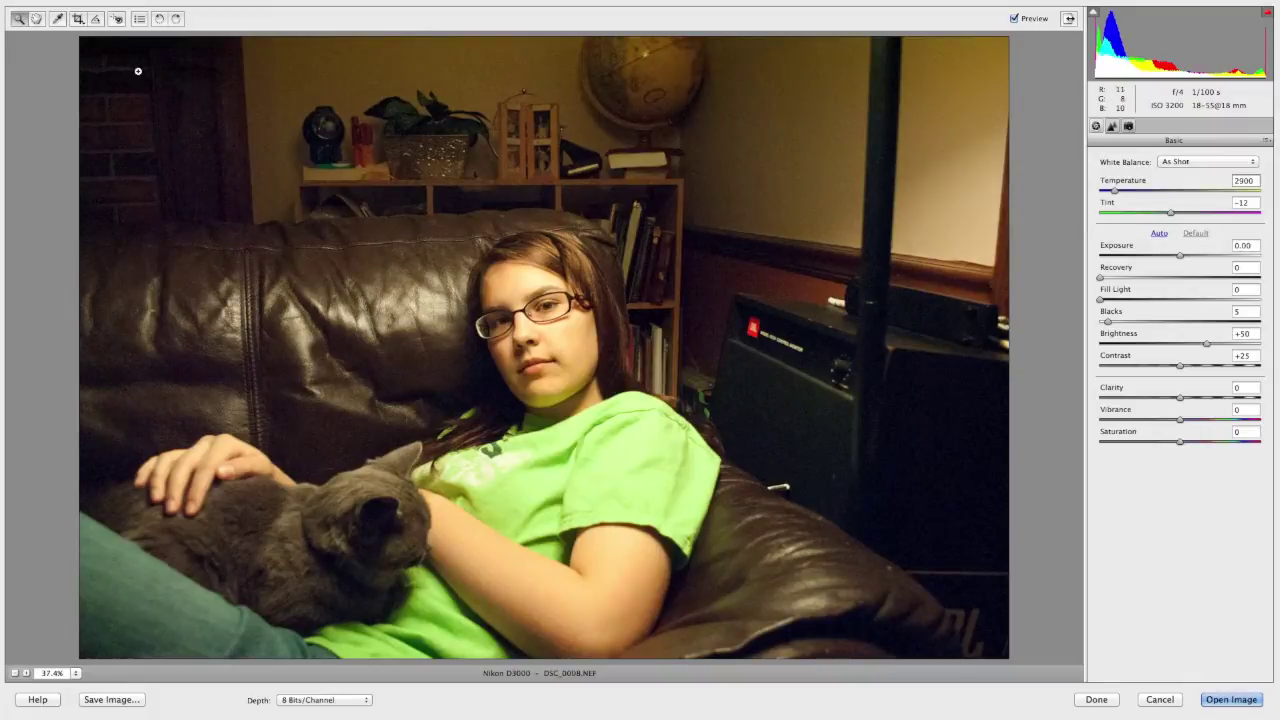
Crop tighter to frame the girl and the cat, nudging the crop slightly right.
click(79, 20)
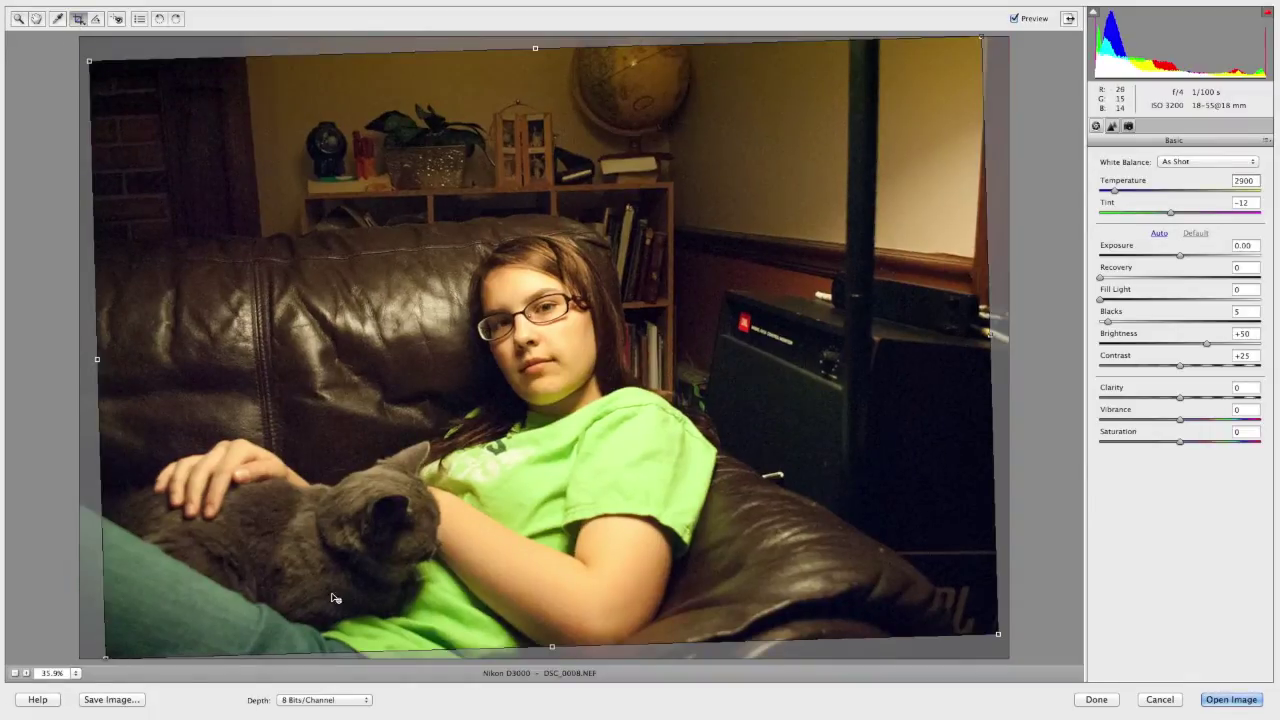
drag(105, 660, 409, 505)
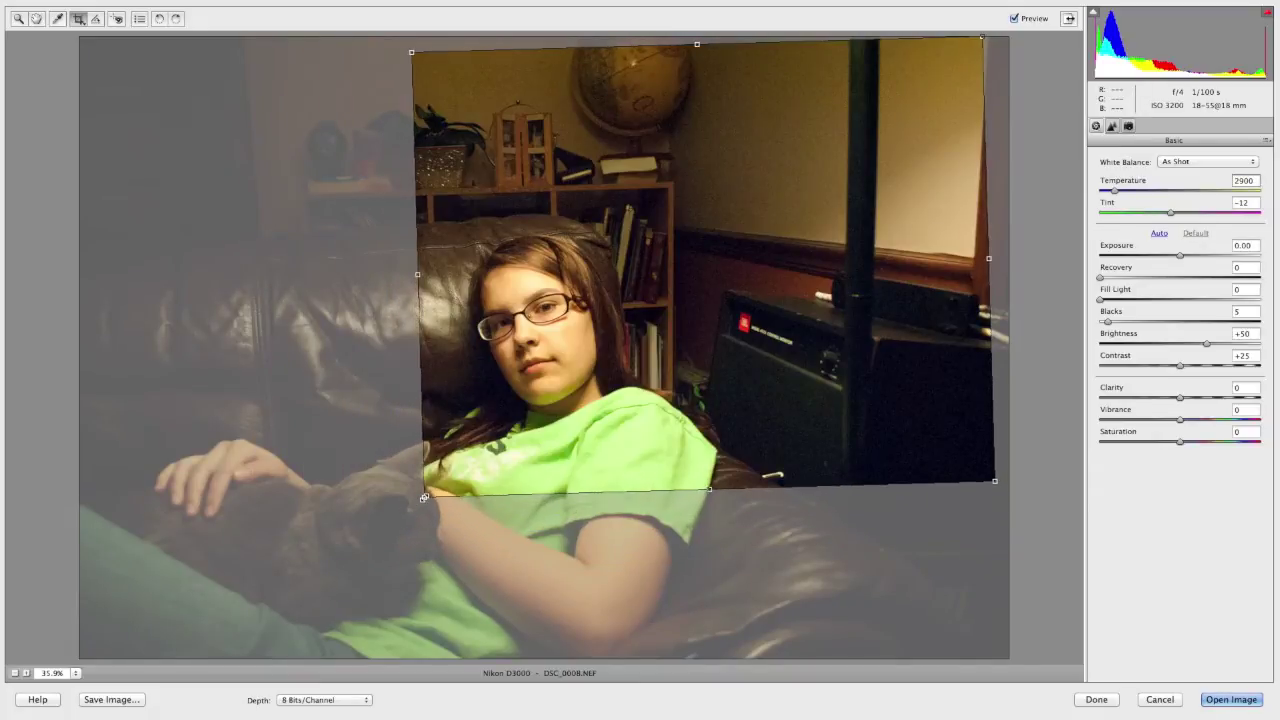
drag(640, 273, 348, 406)
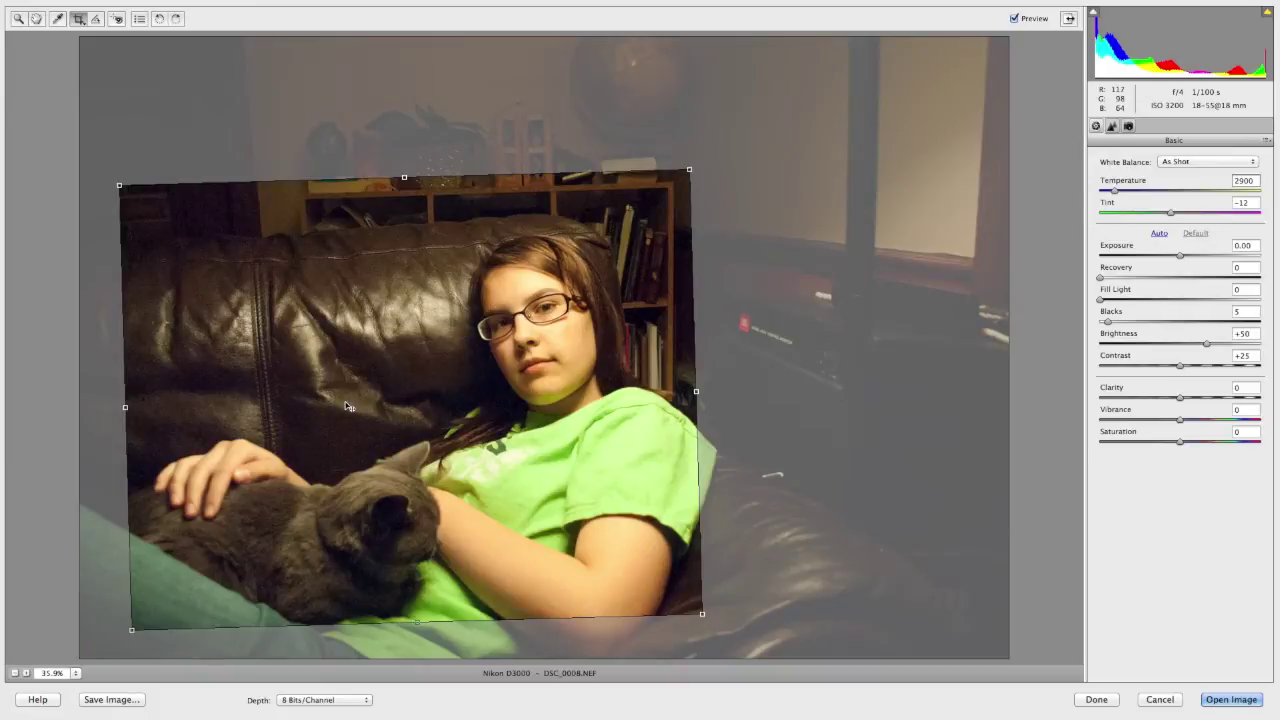
key(Return)
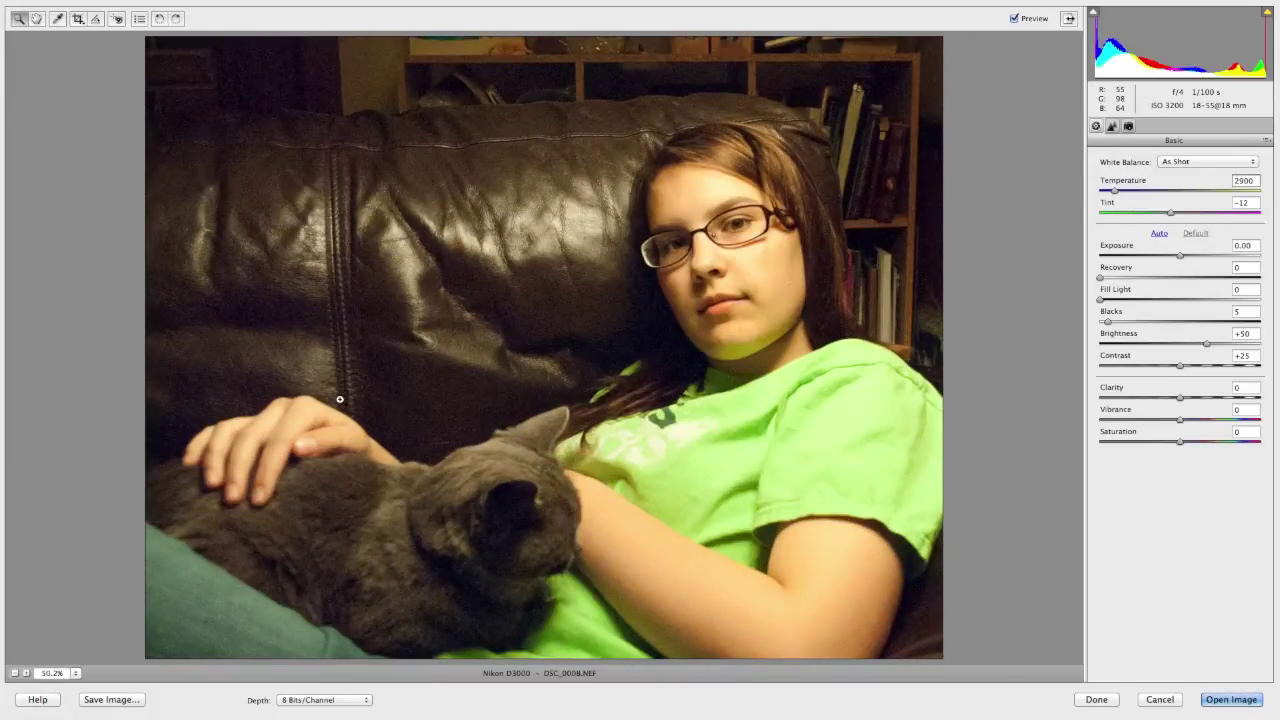
click(76, 19)
drag(268, 296, 297, 295)
key(z)
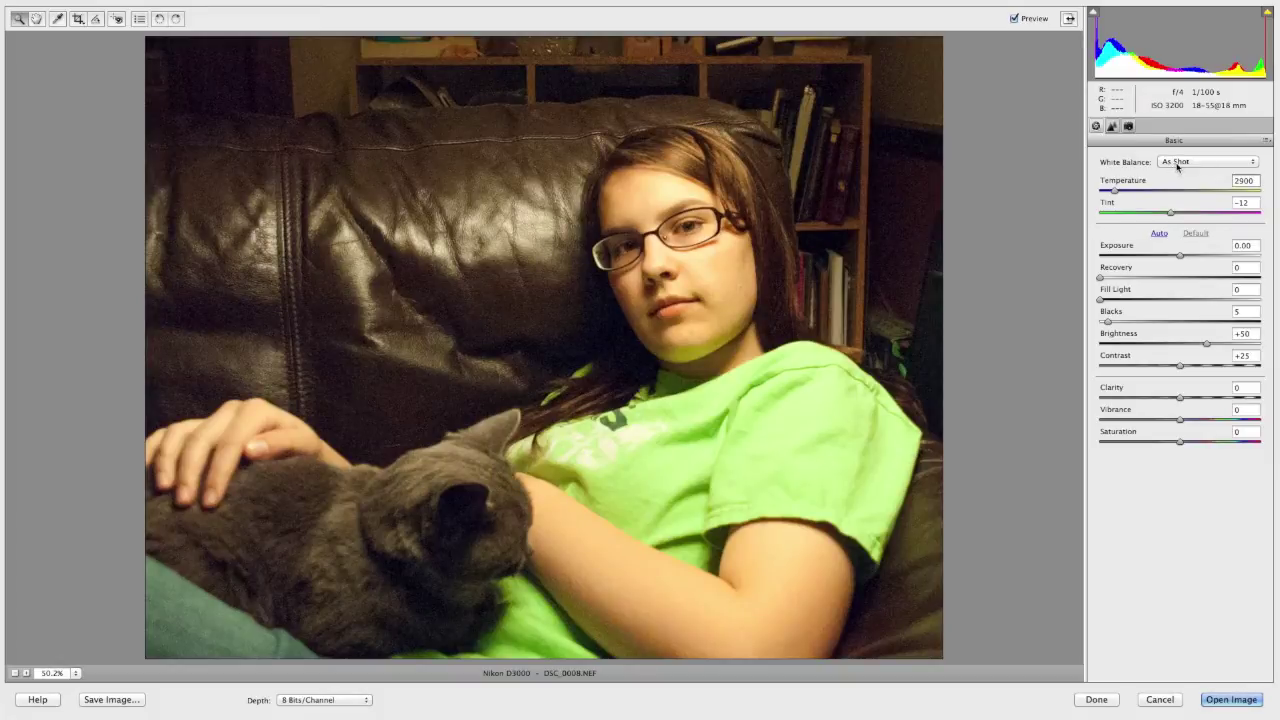
click(1177, 163)
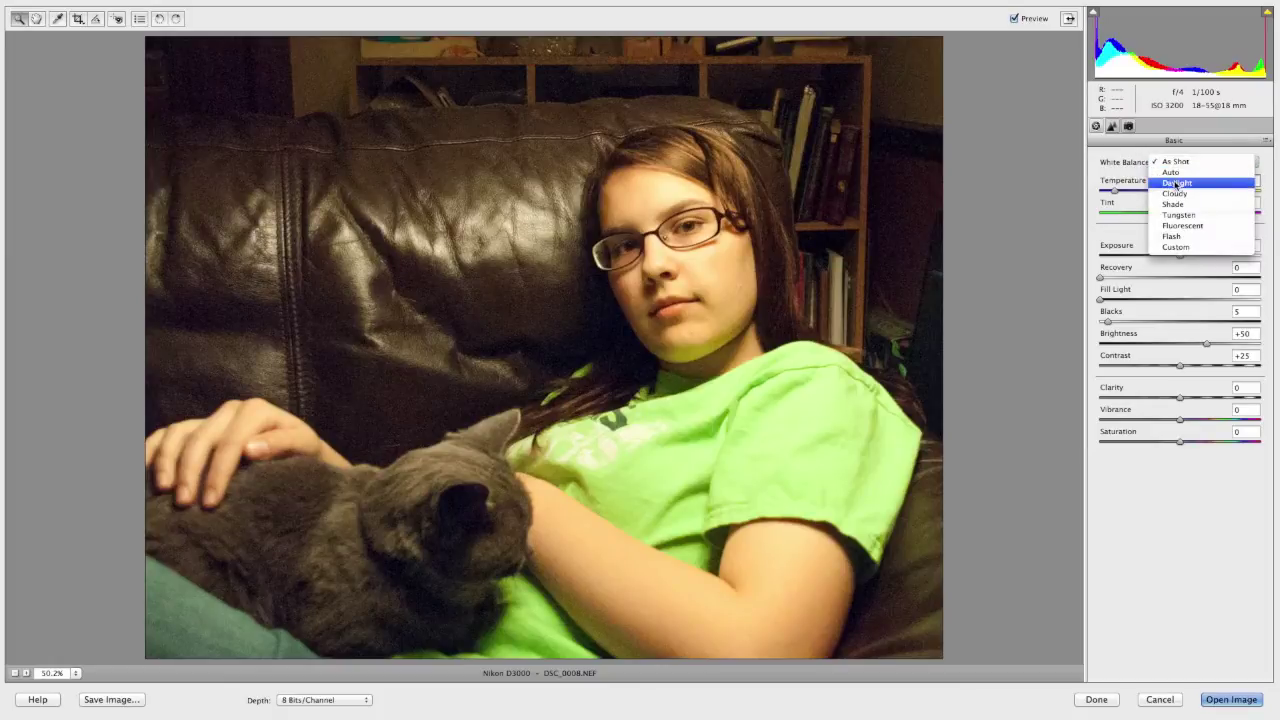
Set white balance to Auto, temperature 2650 with tint +16, and clarity to +18.
click(1174, 173)
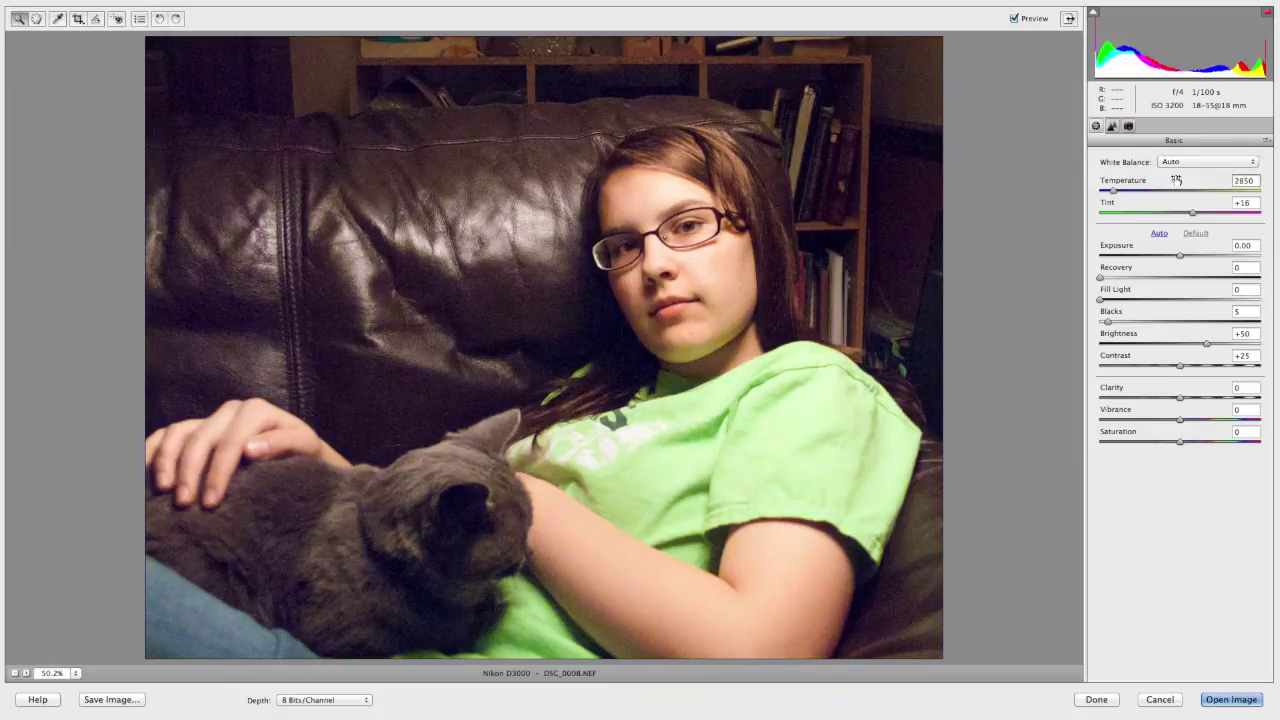
drag(1115, 197, 1112, 196)
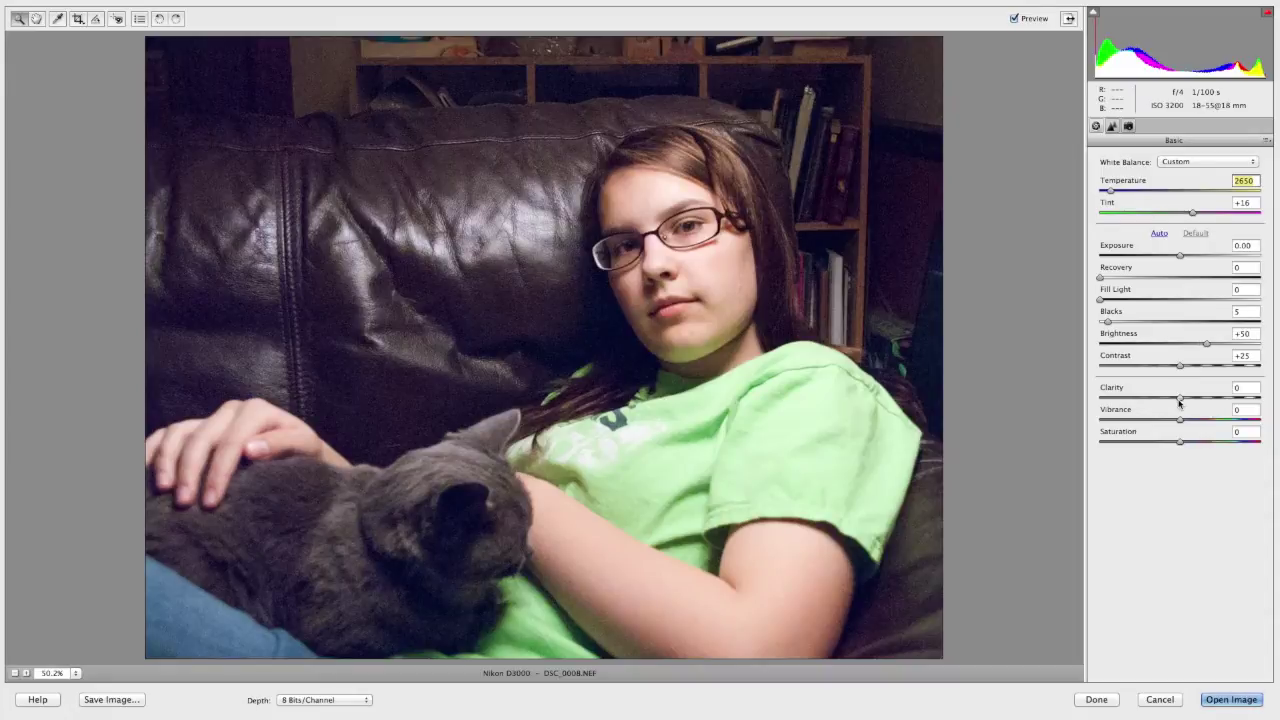
drag(1179, 403, 1194, 400)
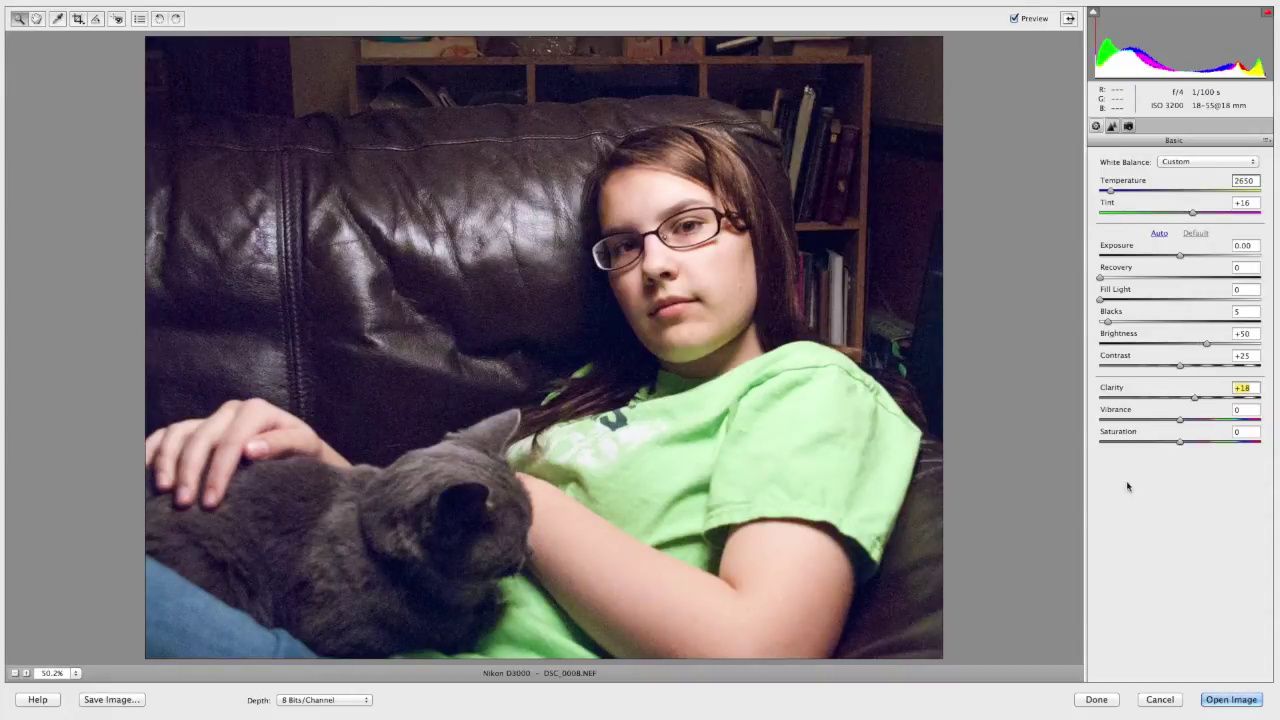
click(1112, 127)
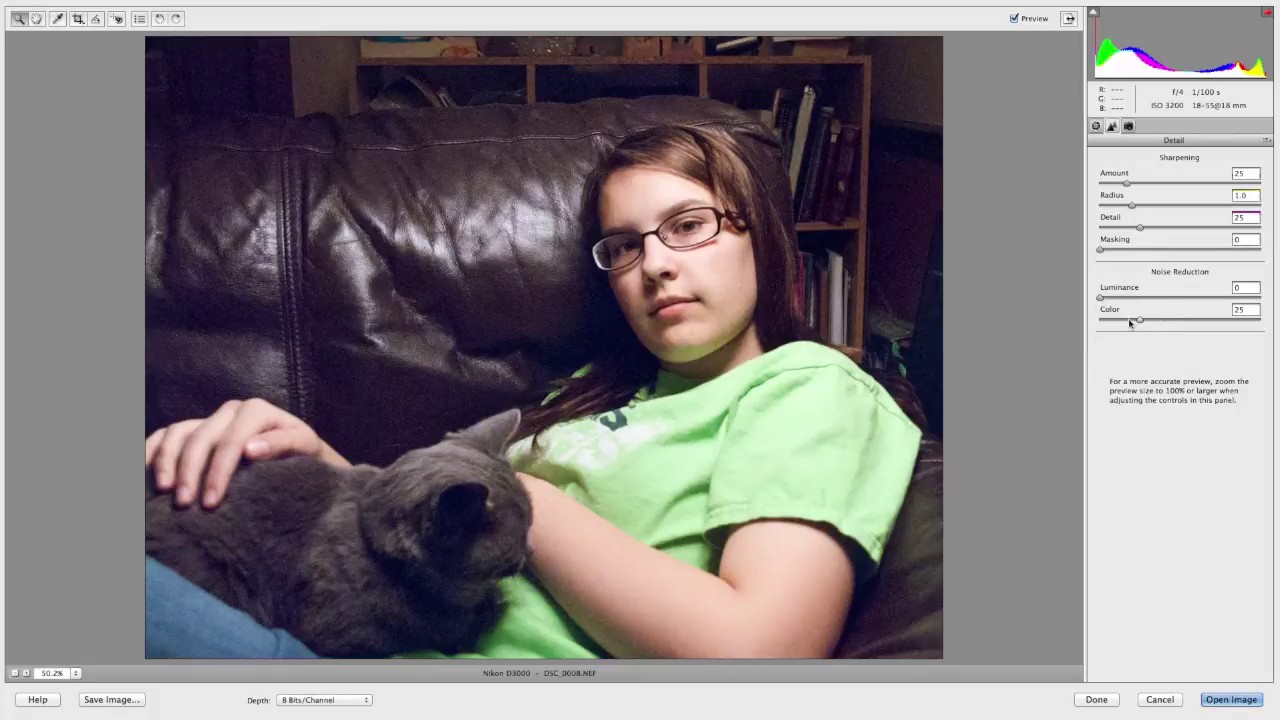
Inspect the noise around the glasses, then set Luminance noise reduction 81 and Color 25.
drag(1141, 321, 1102, 322)
click(680, 268)
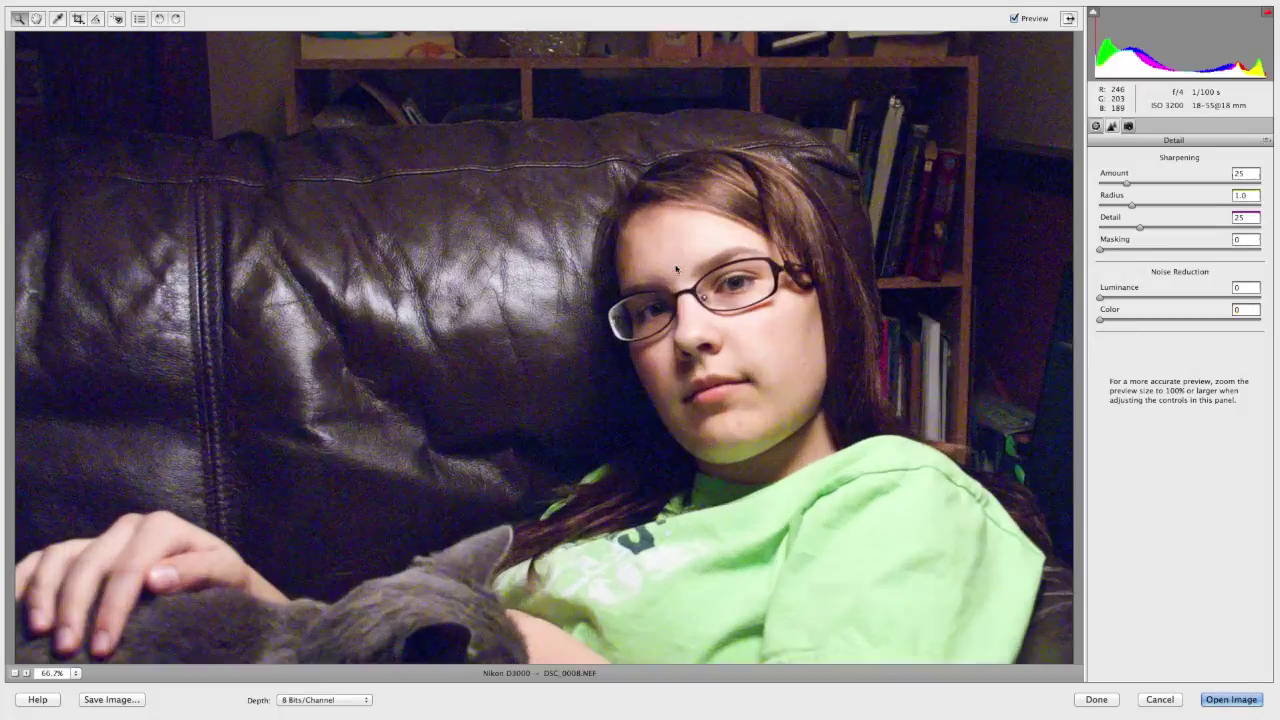
click(707, 313)
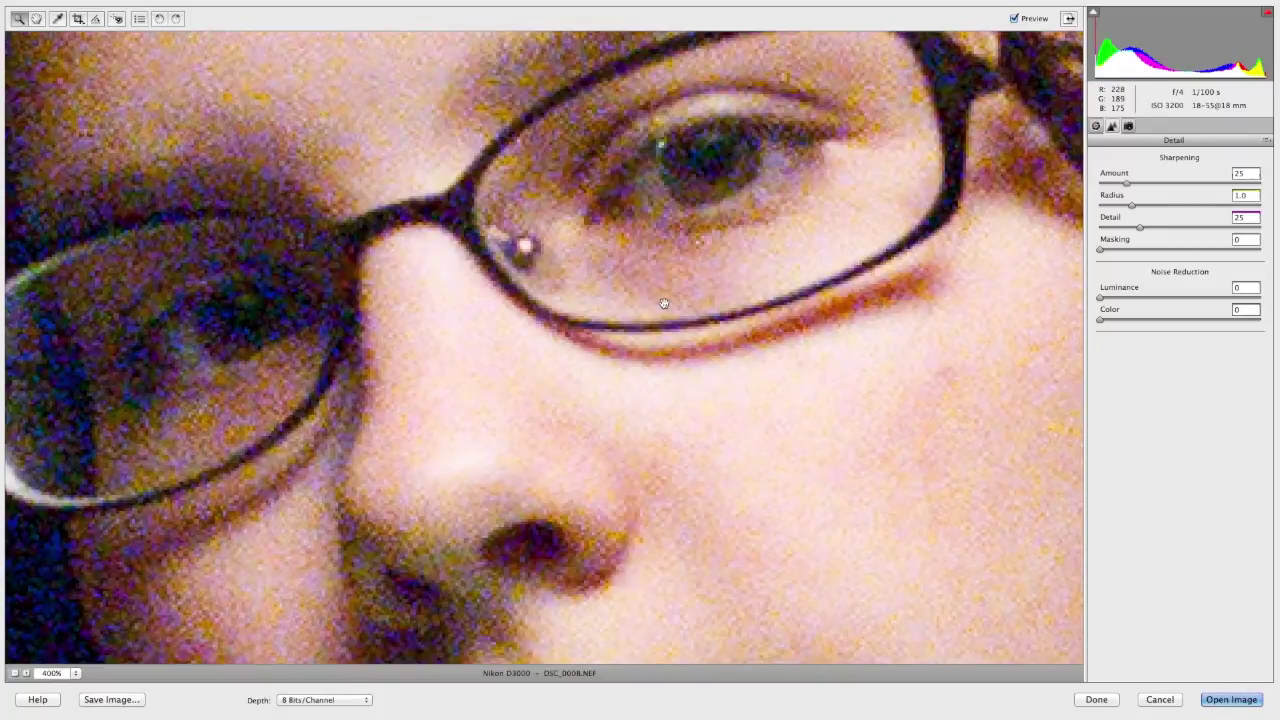
key(super+minus)
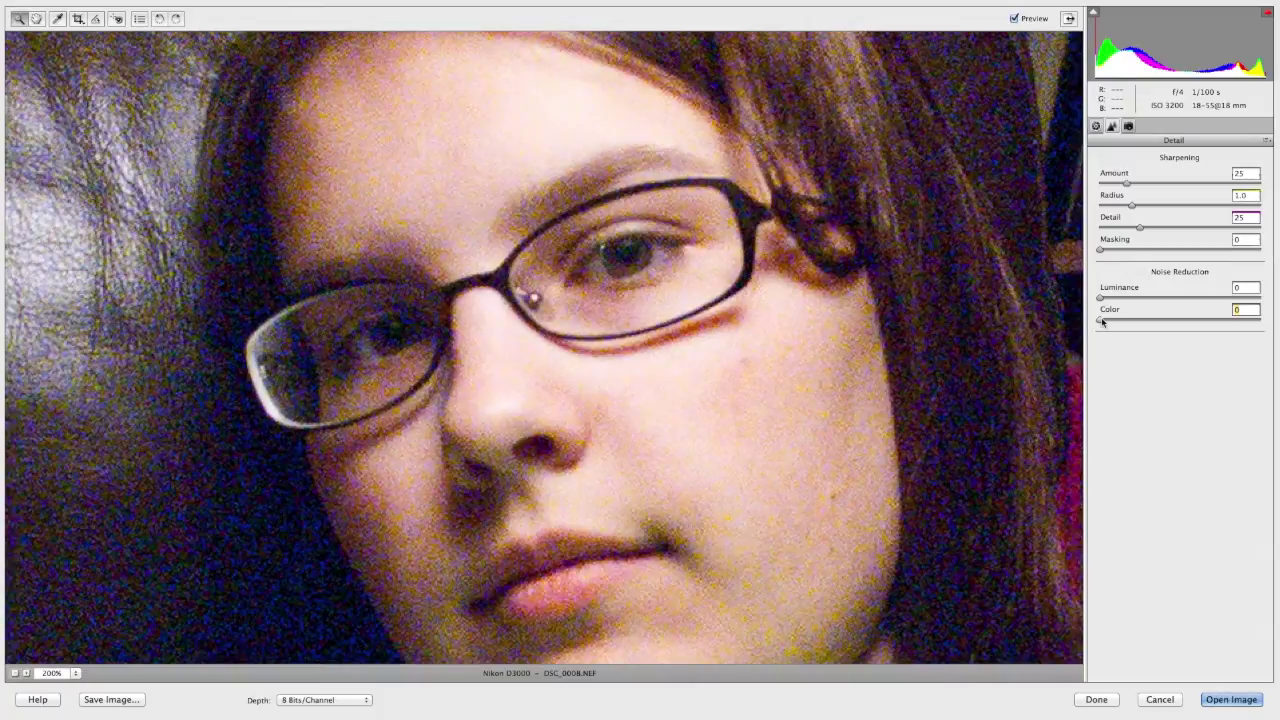
drag(1102, 321, 1135, 317)
drag(1101, 298, 1224, 297)
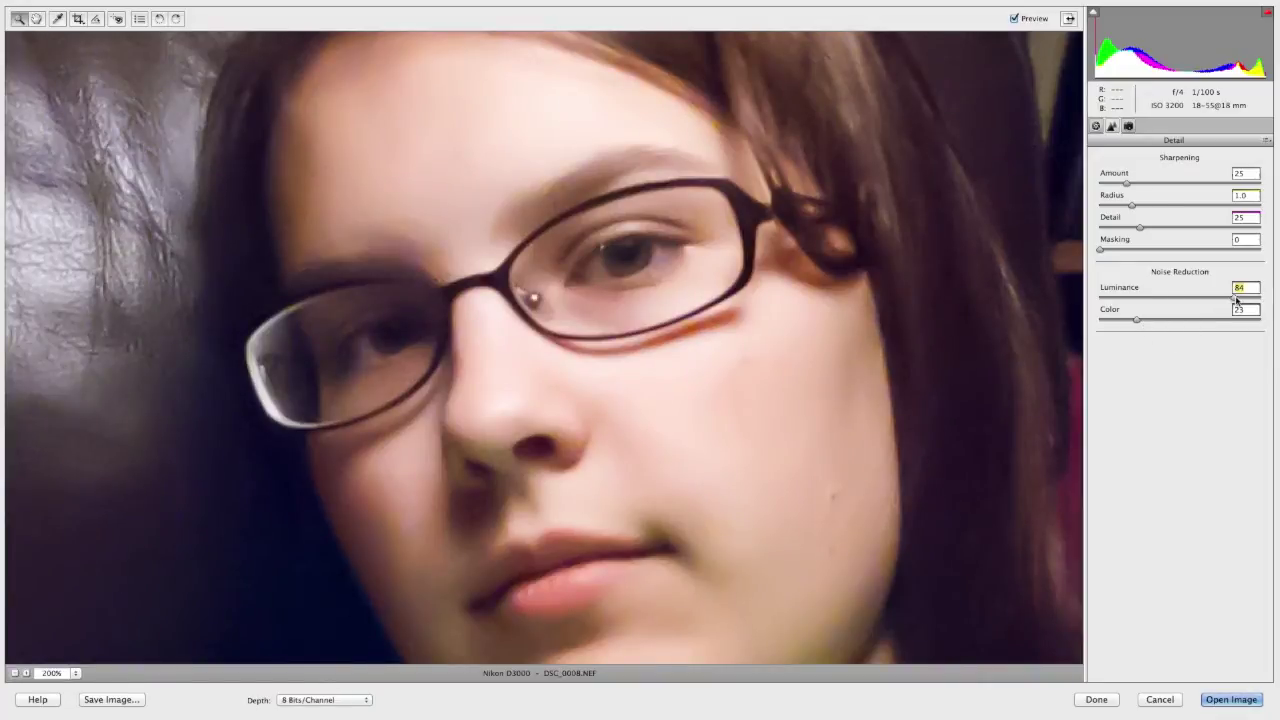
mouse_move(1233, 298)
mouse_down()
mouse_move(1193, 299)
mouse_move(1227, 297)
mouse_up()
drag(1226, 296, 1231, 294)
drag(1138, 321, 1083, 322)
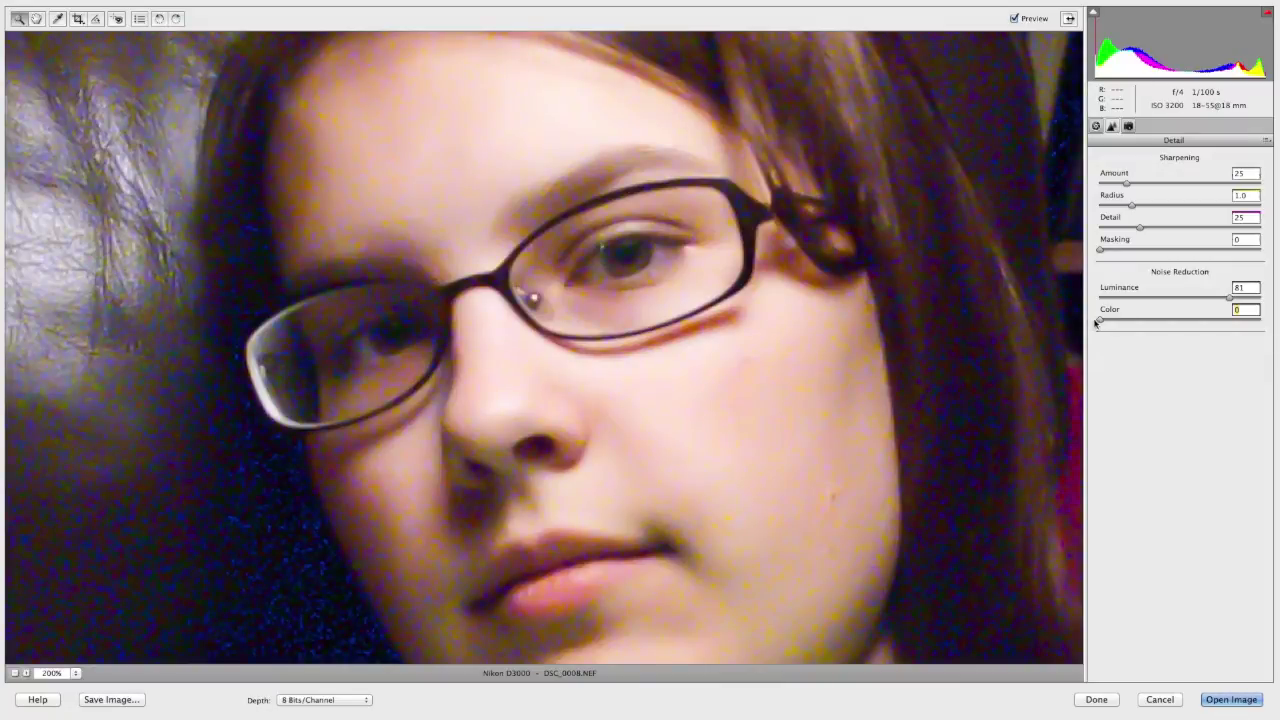
drag(1099, 322, 1138, 314)
Drop Saturation to −100 for black and white, then open the image in the editor.
click(1096, 127)
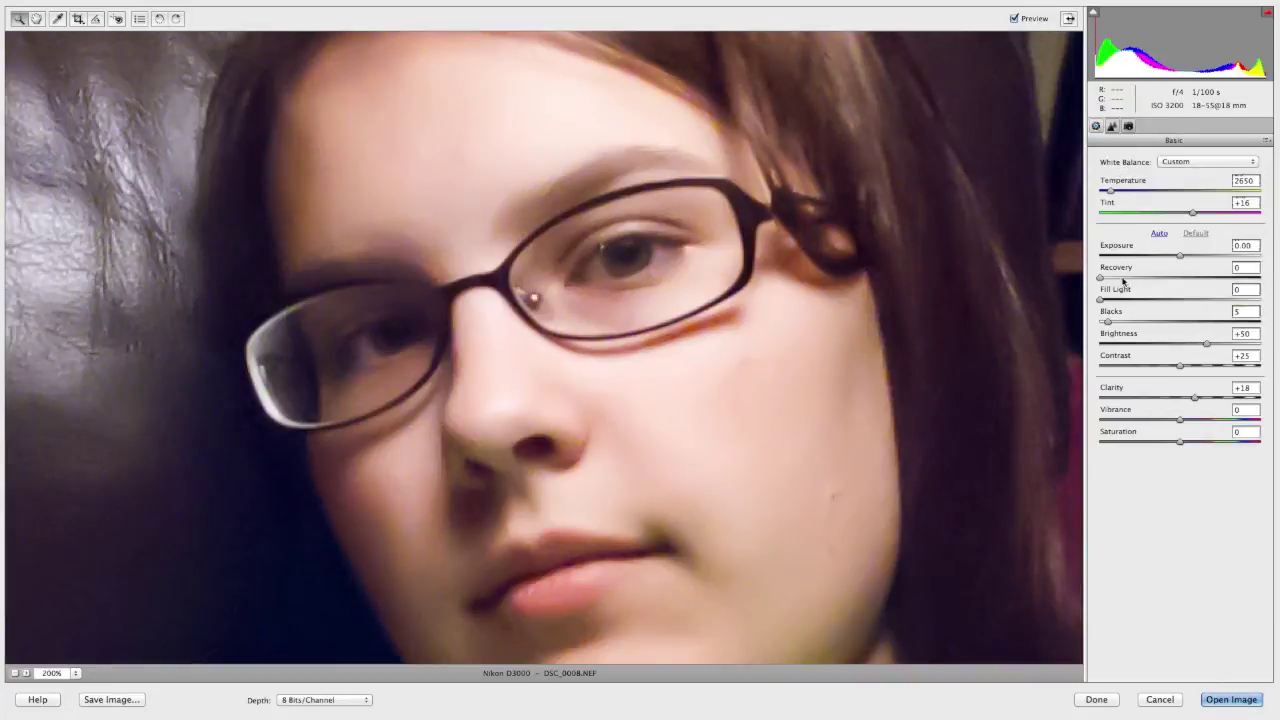
drag(1180, 443, 1072, 440)
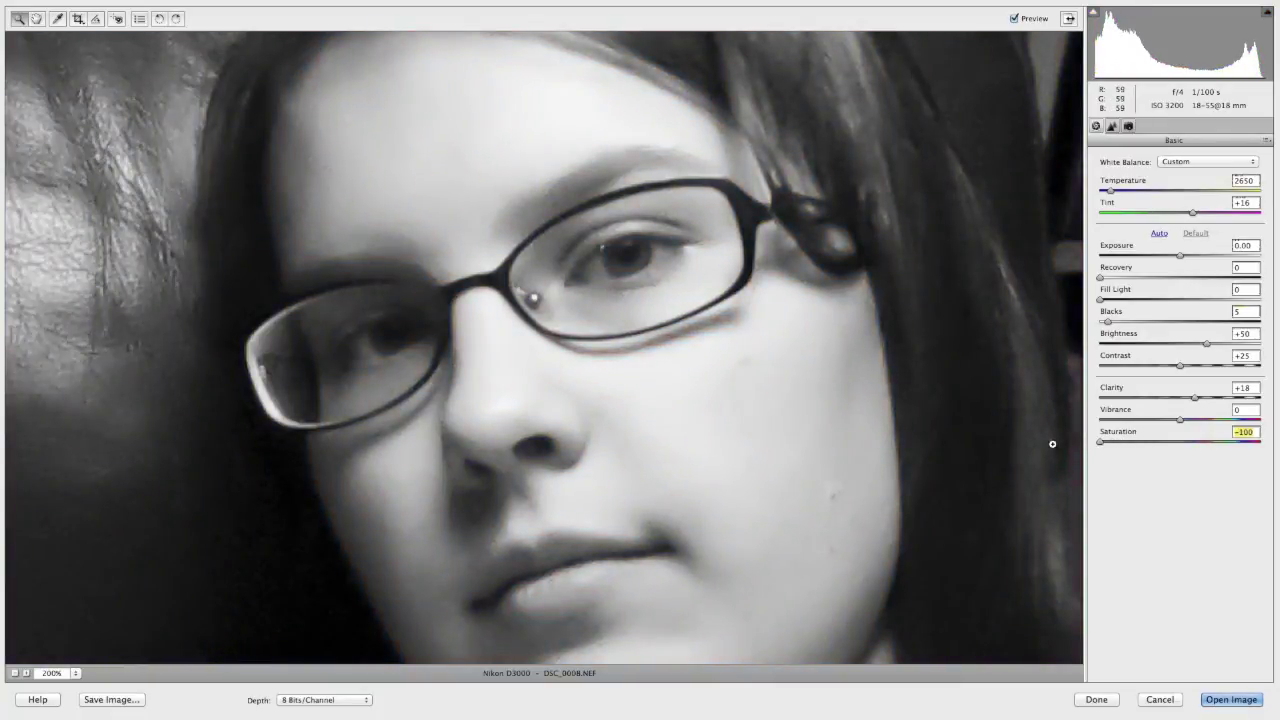
click(545, 585)
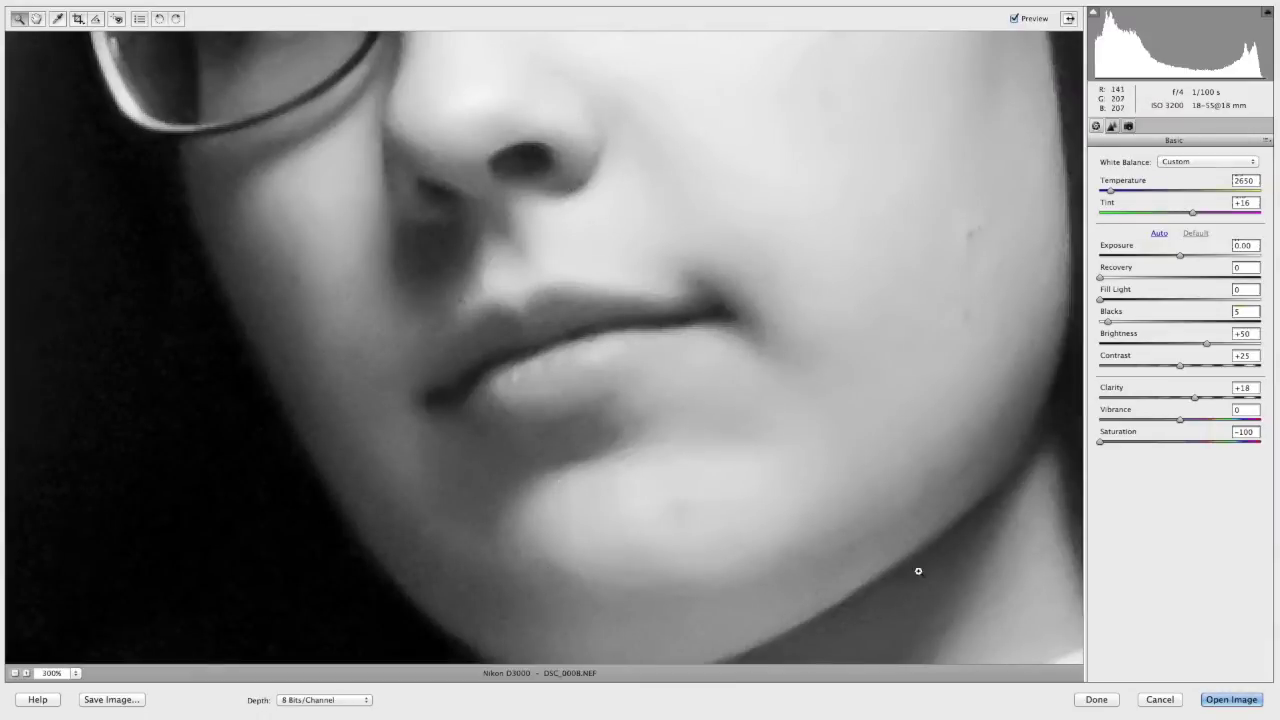
click(1221, 703)
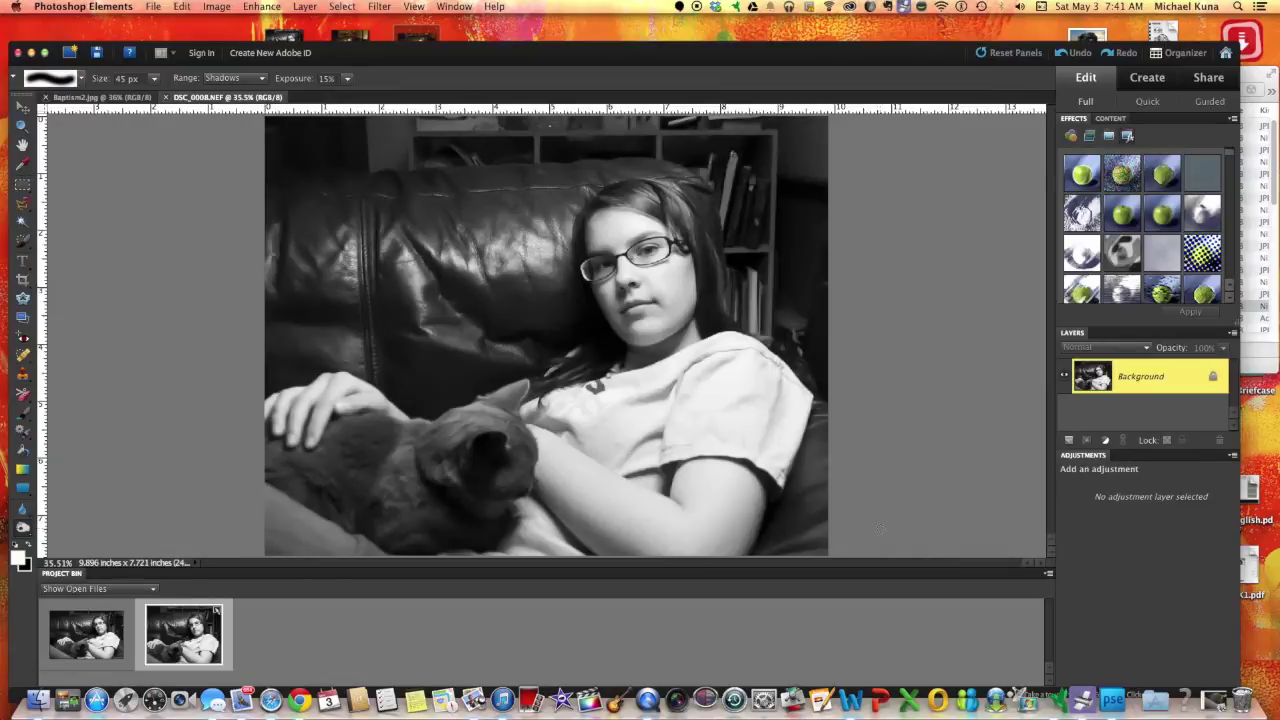
Zoom in on the face, burn the shadow left of the nose, and shrink the brush to 15 px.
key(super+equal)
key(super+equal)
key(super+equal)
key(super+equal)
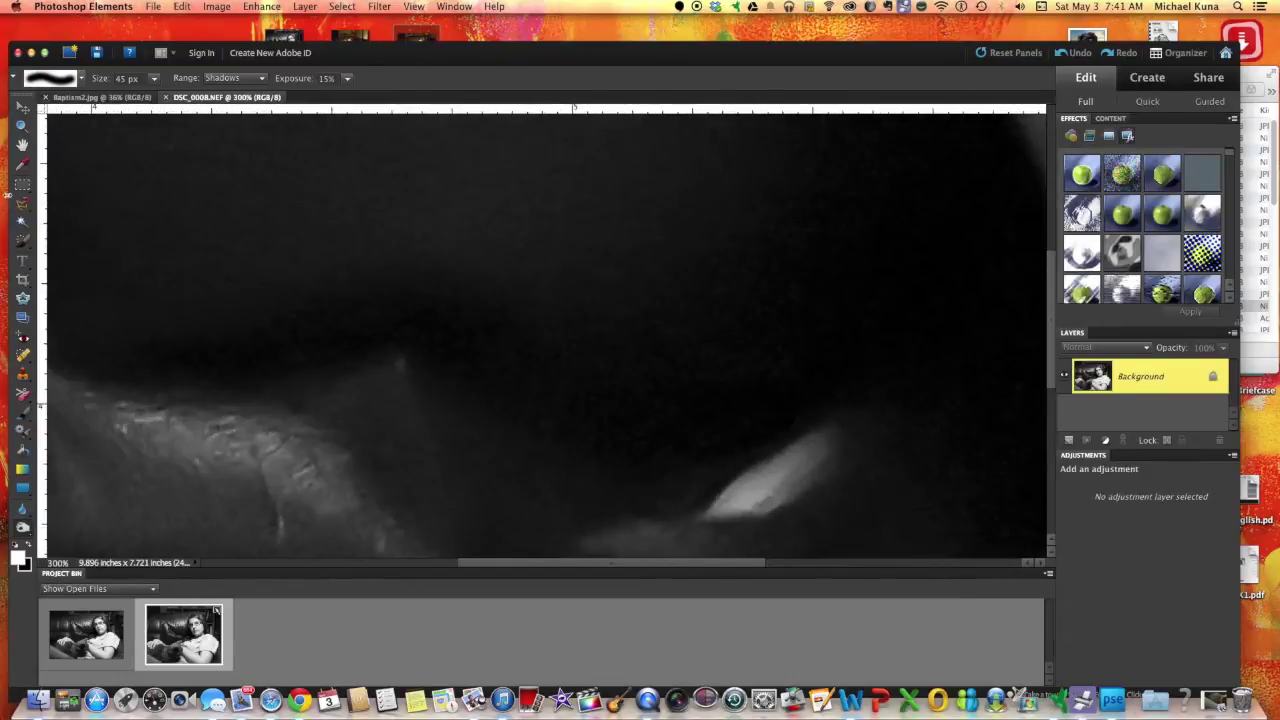
drag(946, 186, 253, 420)
drag(466, 286, 417, 349)
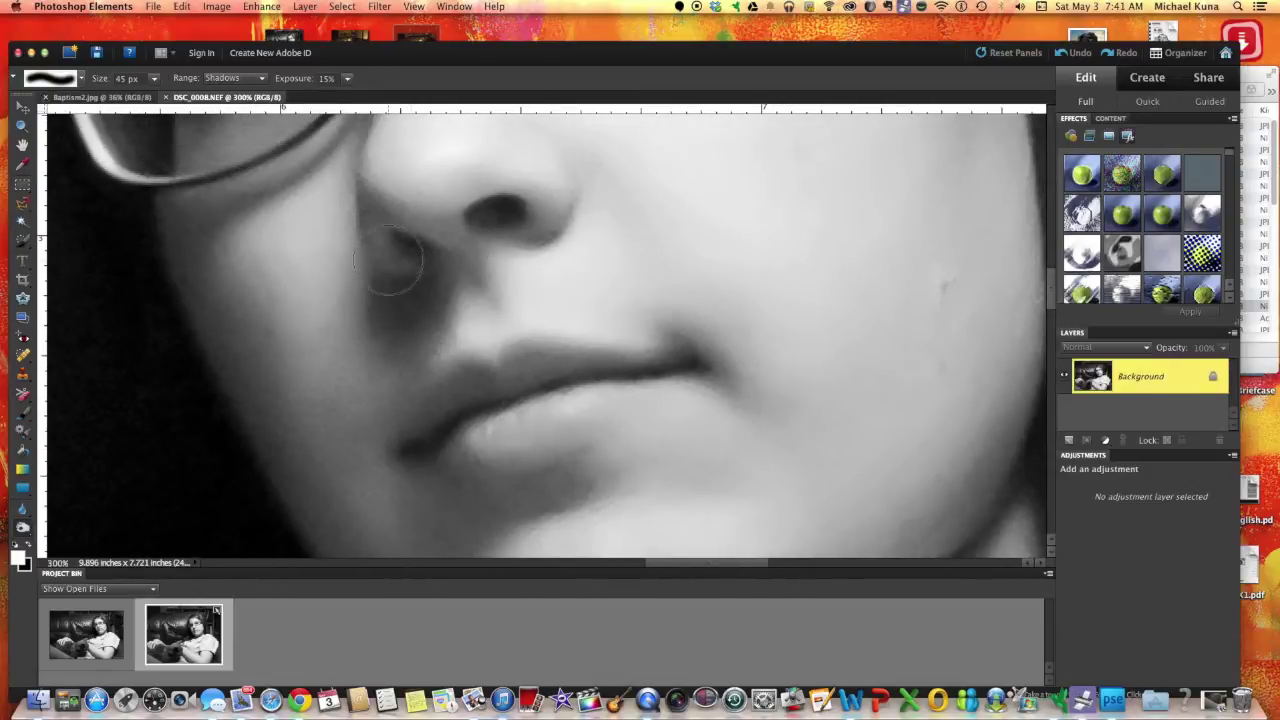
drag(386, 268, 446, 318)
key(bracketleft)
key(bracketleft)
key(bracketleft)
Blur the lower lip edge and the nostril at 29% strength, then zoom out to 66.67%.
click(23, 509)
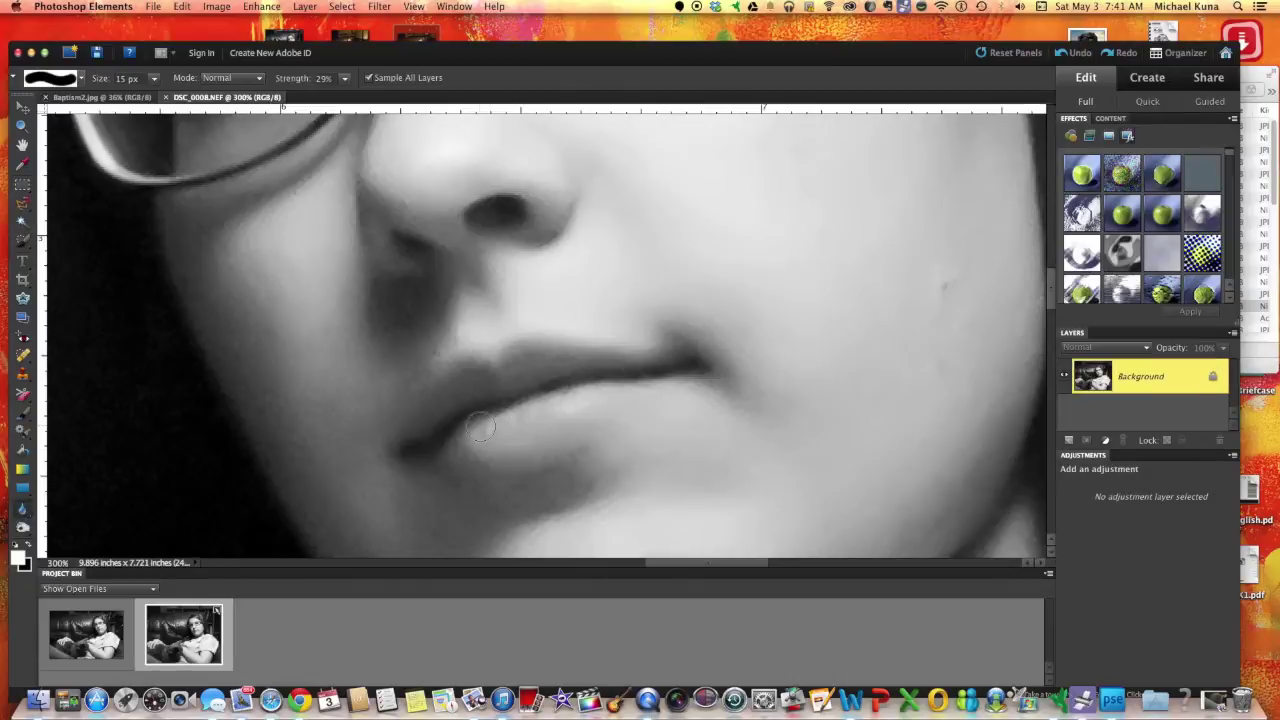
mouse_move(480, 427)
mouse_down()
mouse_move(662, 382)
mouse_move(681, 332)
mouse_move(704, 345)
mouse_move(550, 232)
mouse_move(533, 247)
mouse_move(556, 233)
mouse_move(502, 290)
mouse_move(409, 342)
mouse_move(370, 280)
mouse_up()
mouse_move(490, 198)
mouse_down()
mouse_move(515, 205)
mouse_move(480, 207)
mouse_move(520, 208)
mouse_up()
mouse_move(716, 218)
mouse_down()
mouse_move(728, 290)
mouse_move(766, 320)
mouse_move(772, 432)
mouse_move(792, 448)
mouse_up()
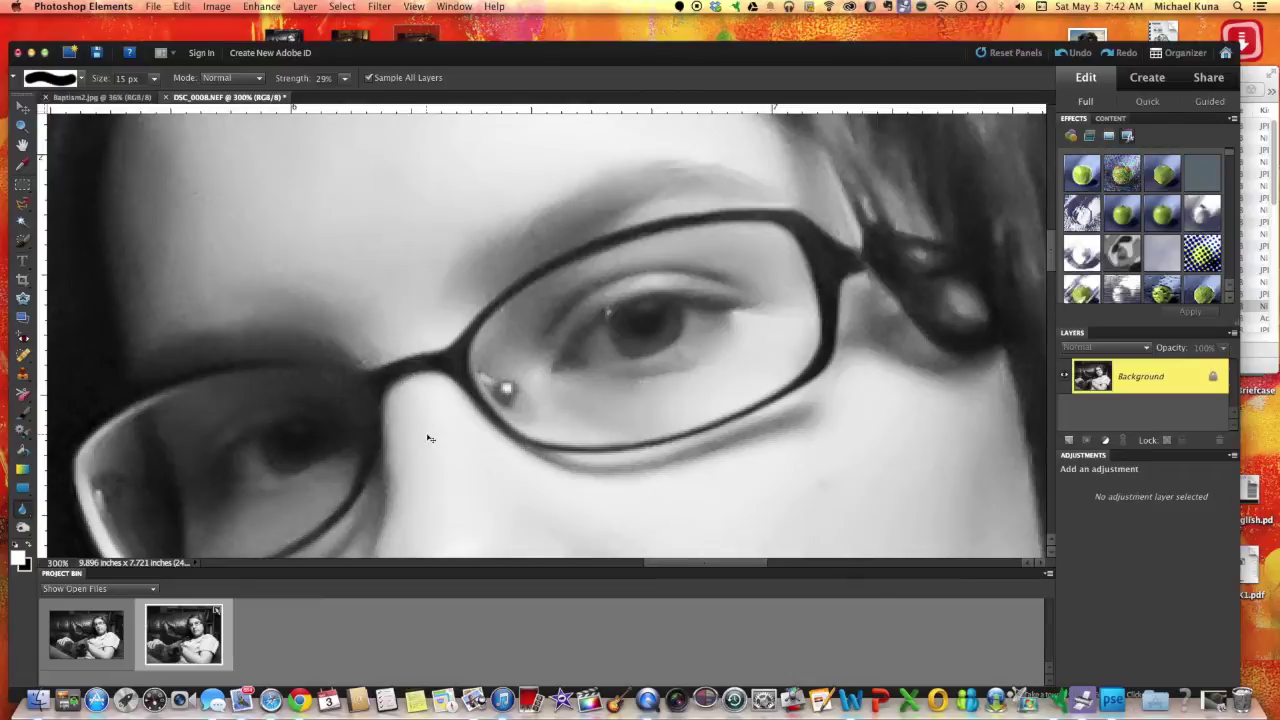
key(super+minus)
key(super+minus)
key(super+minus)
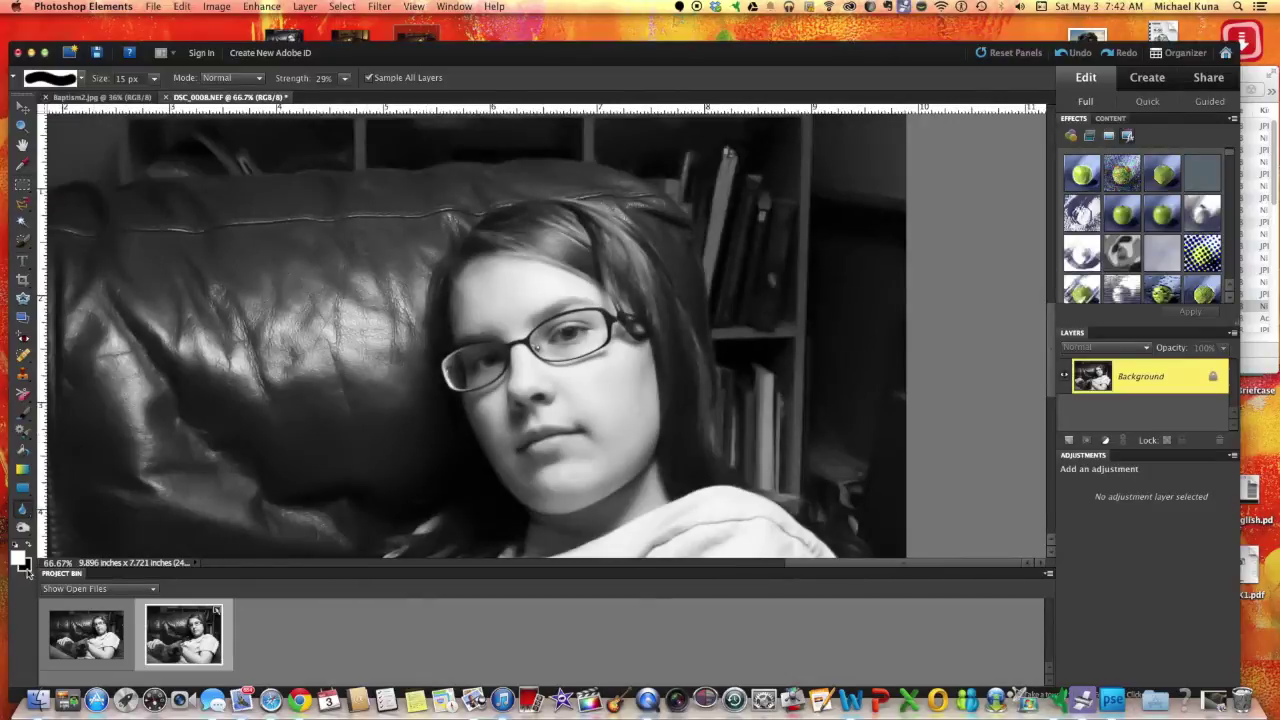
Dodge up from the chin over the left cheek and jaw with a 45 px, 15% exposure brush.
click(22, 530)
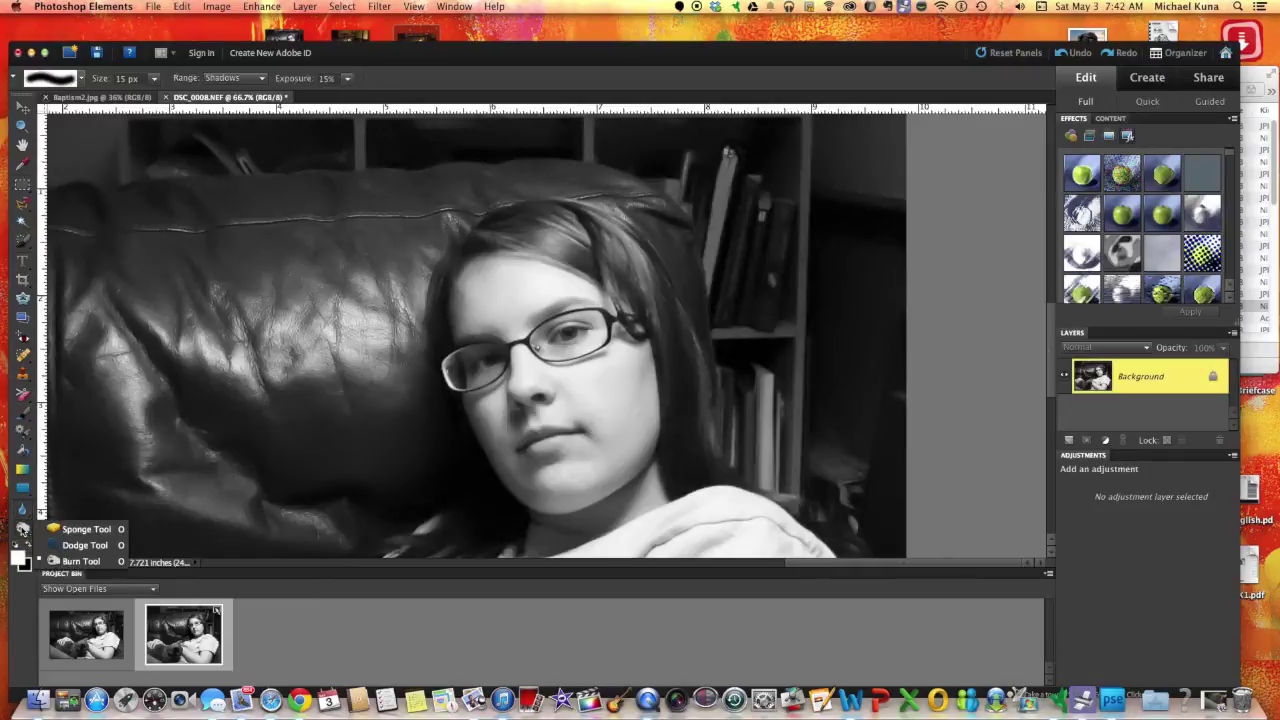
click(64, 562)
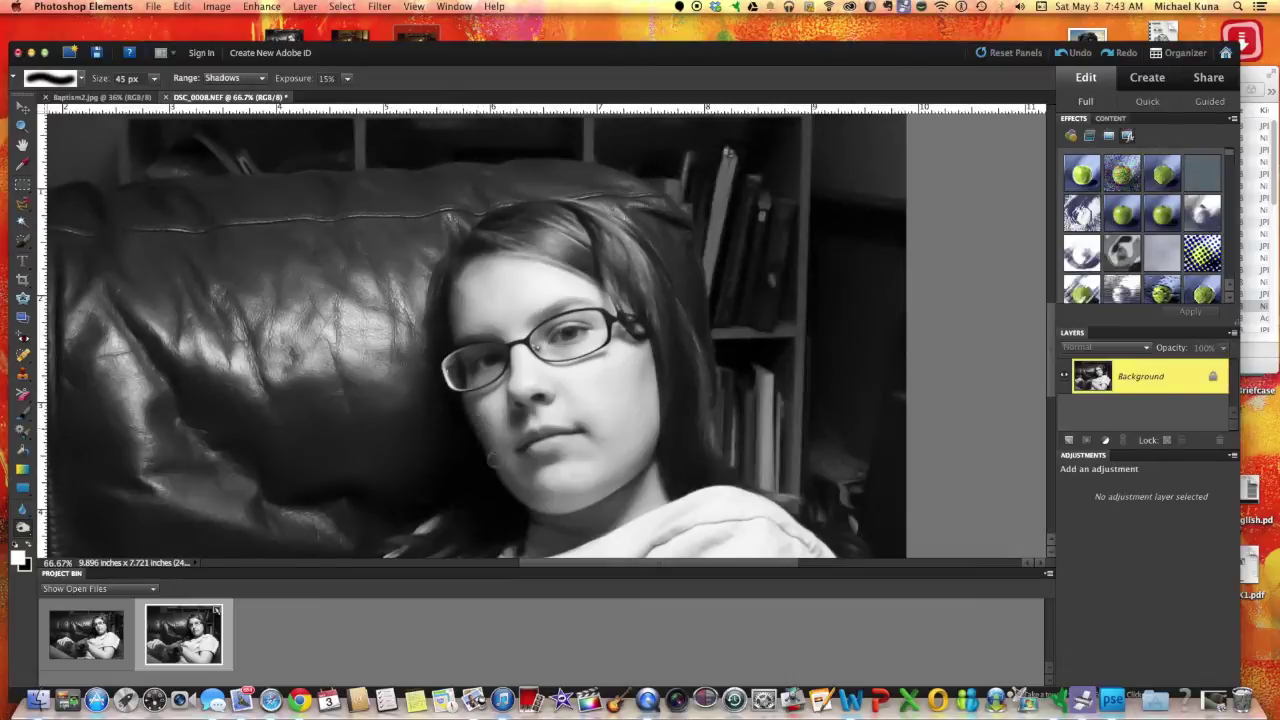
drag(544, 503, 480, 436)
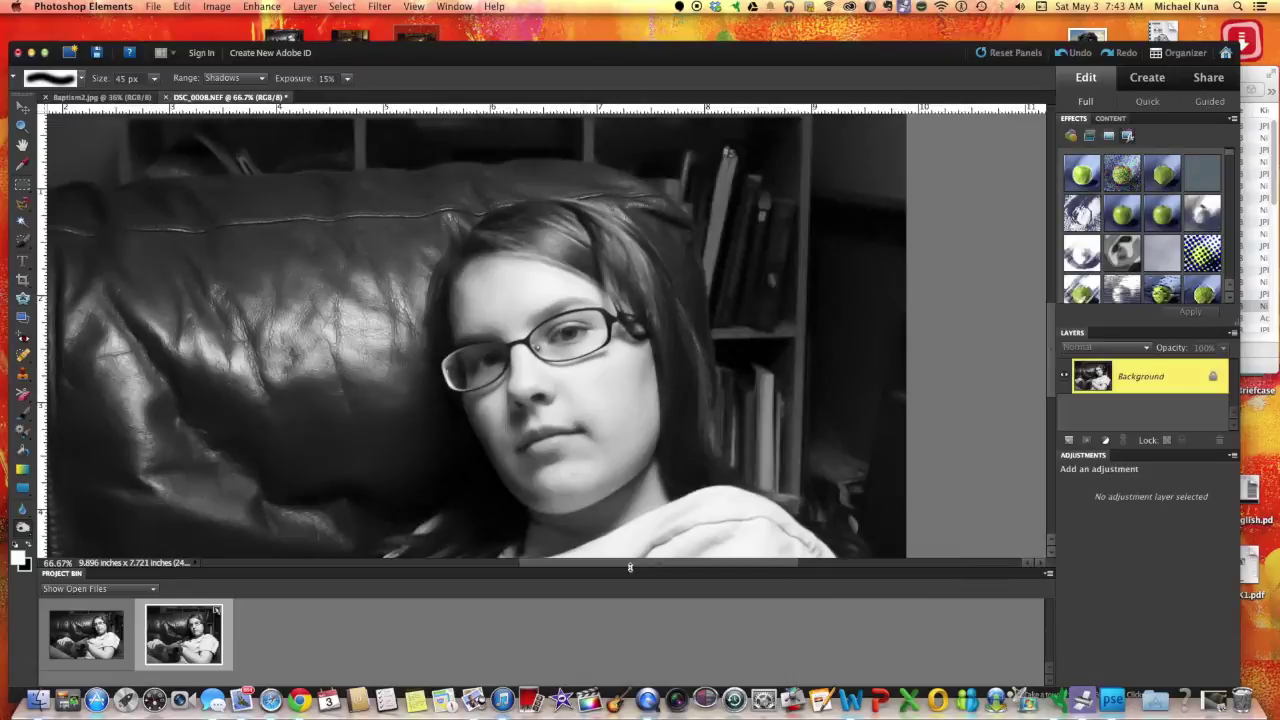
key(super+0)
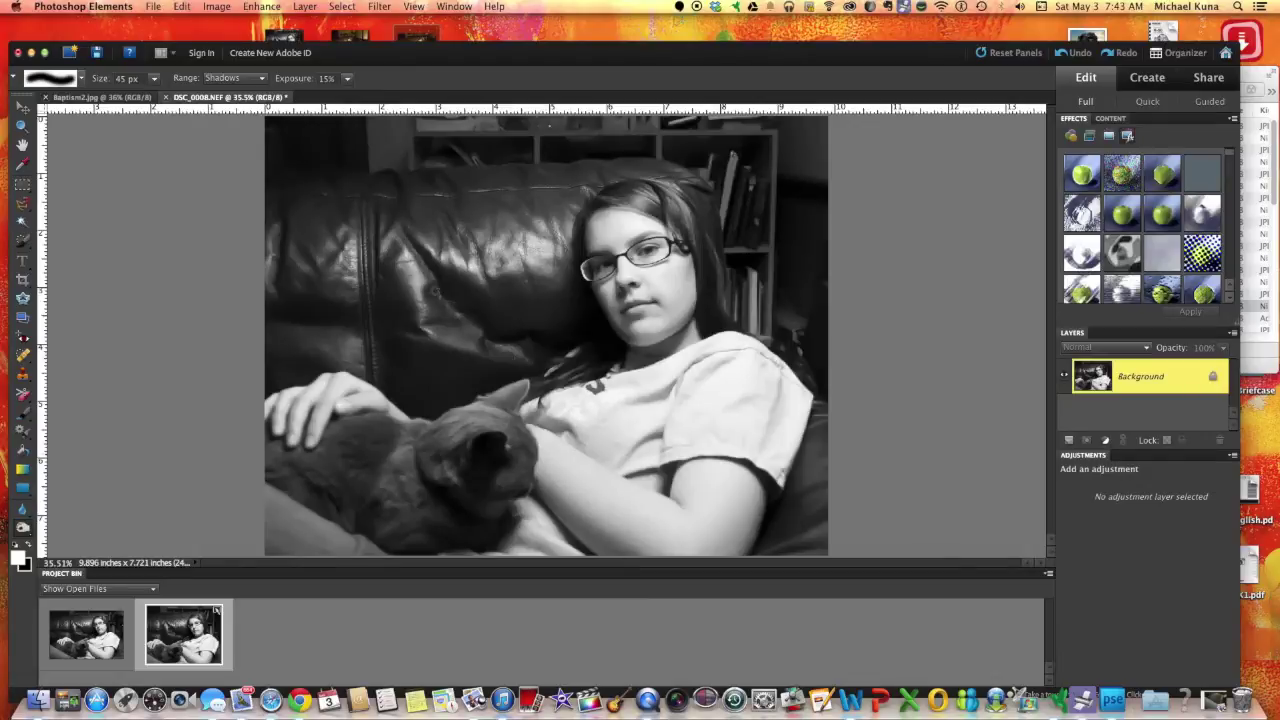
click(154, 7)
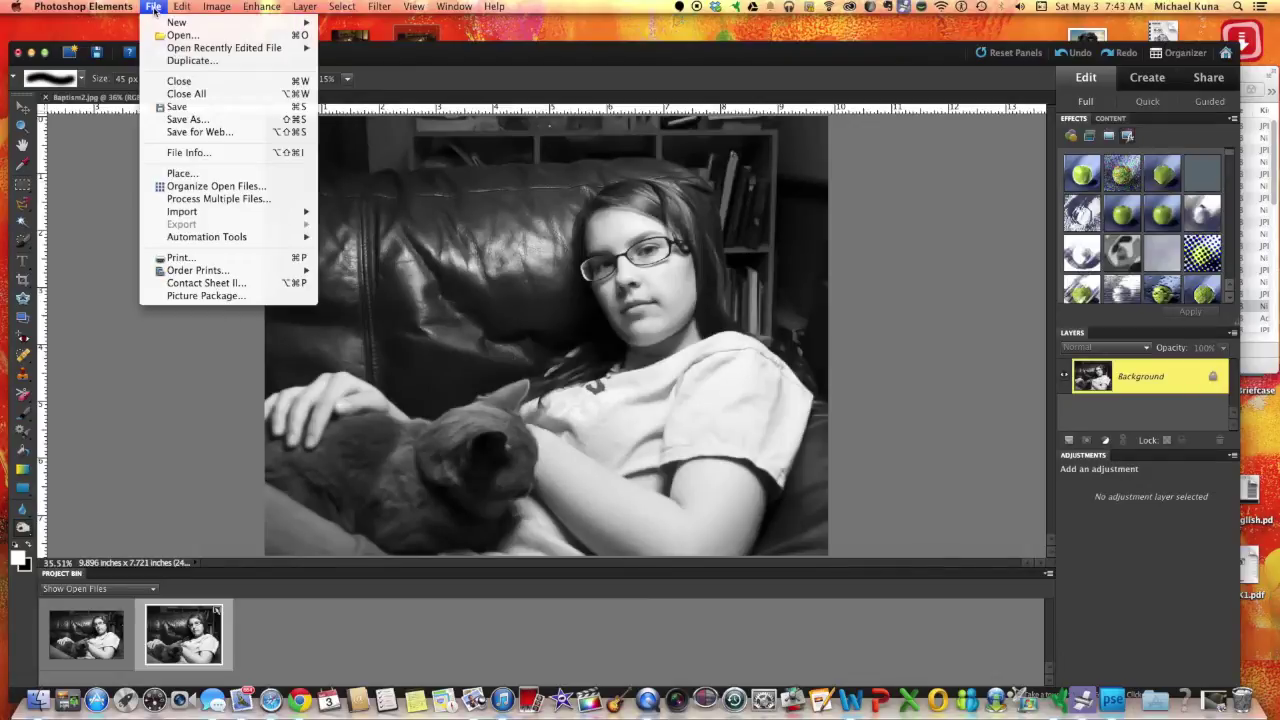
click(170, 120)
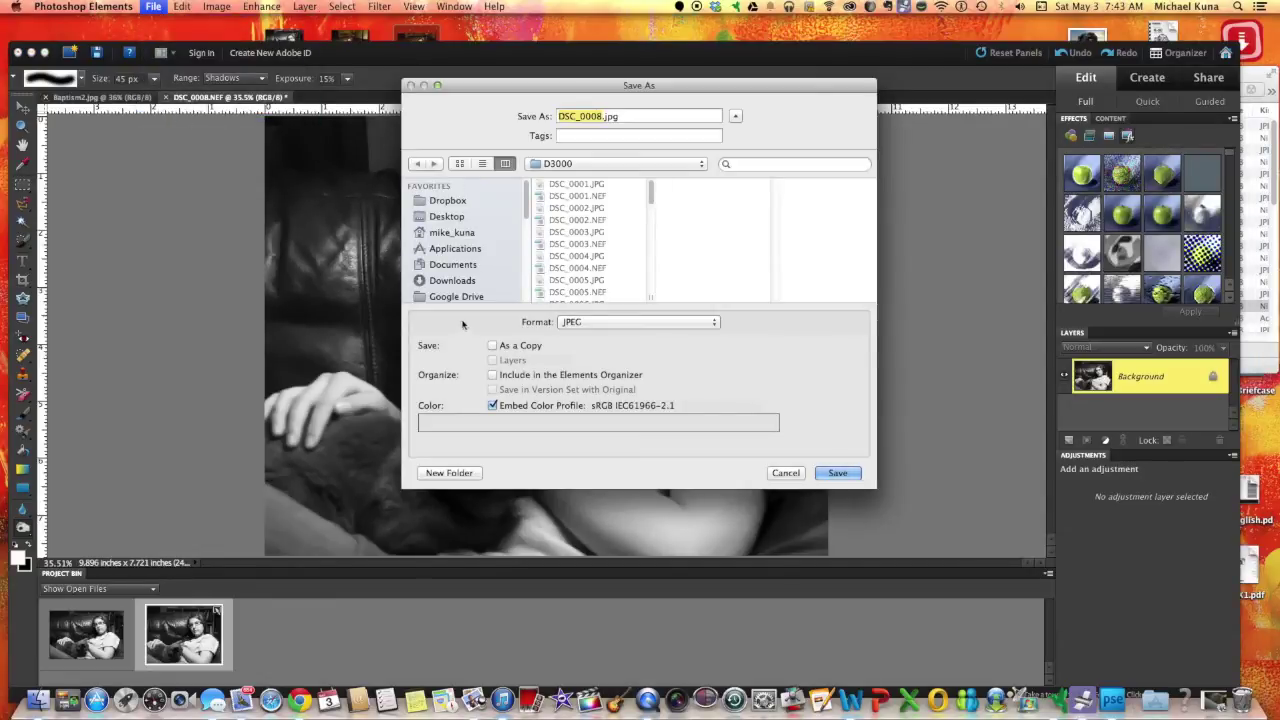
click(440, 219)
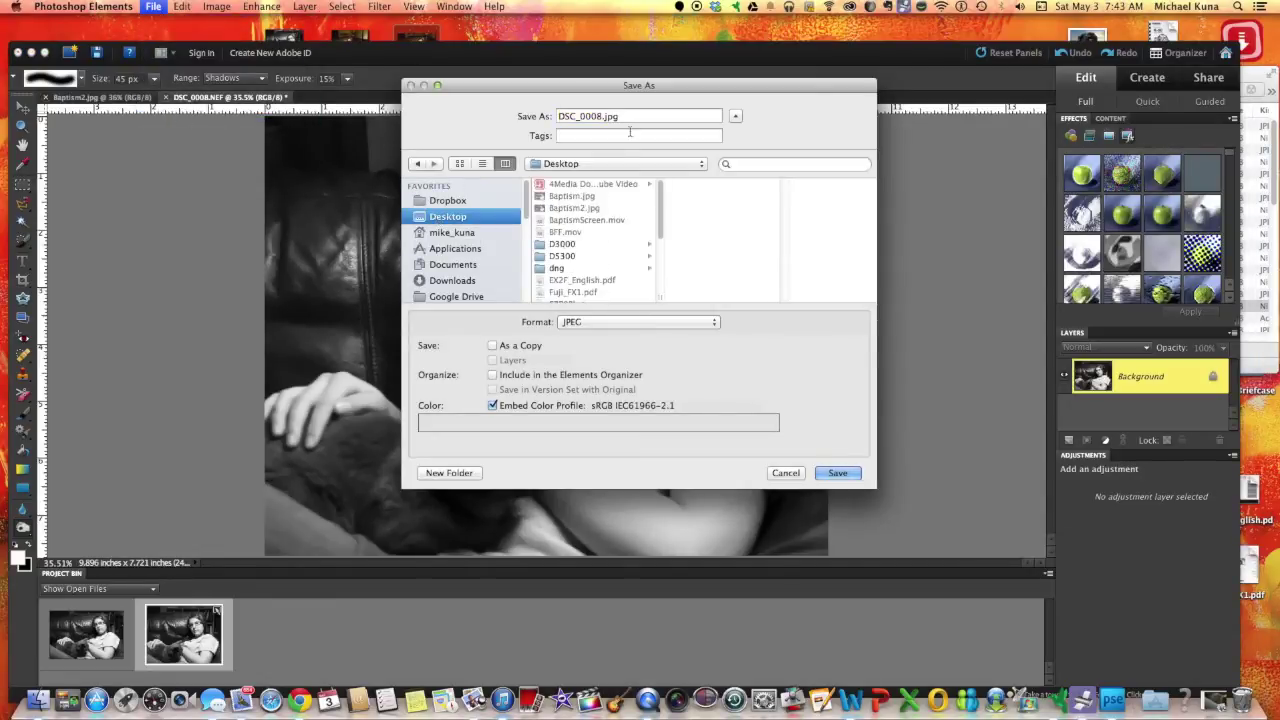
double_click(592, 116)
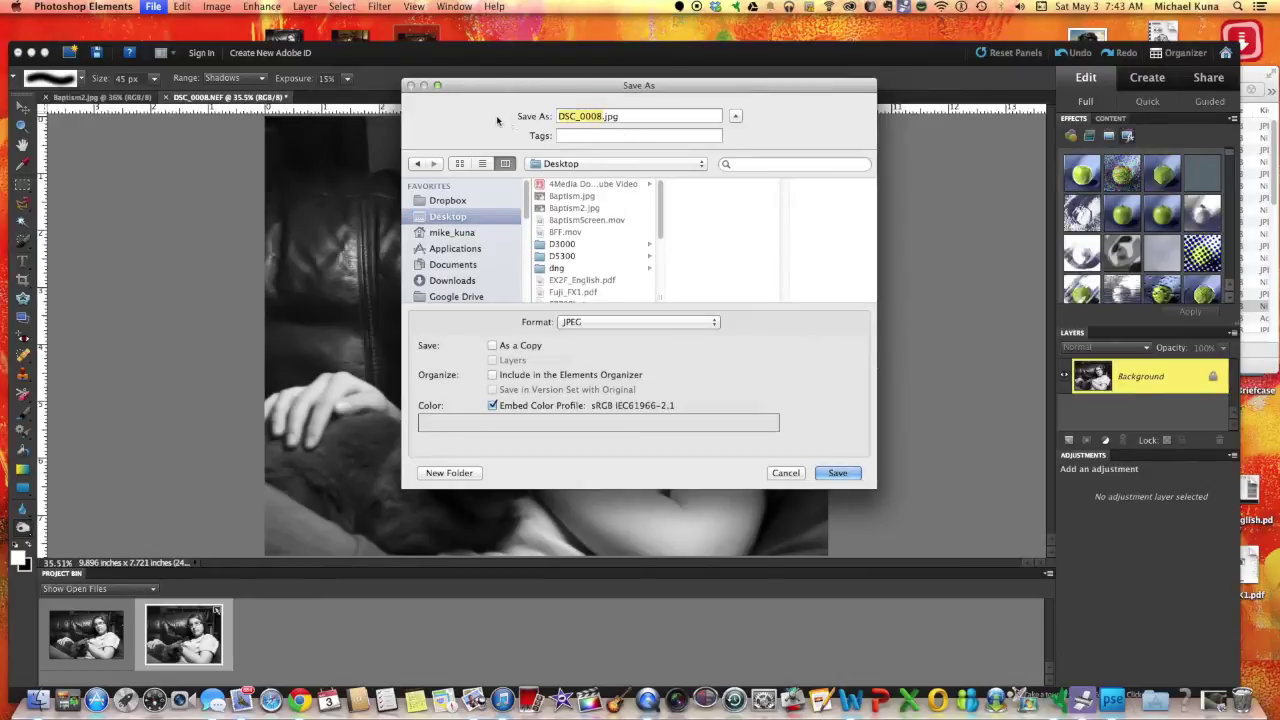
text(Baptism2)
click(834, 473)
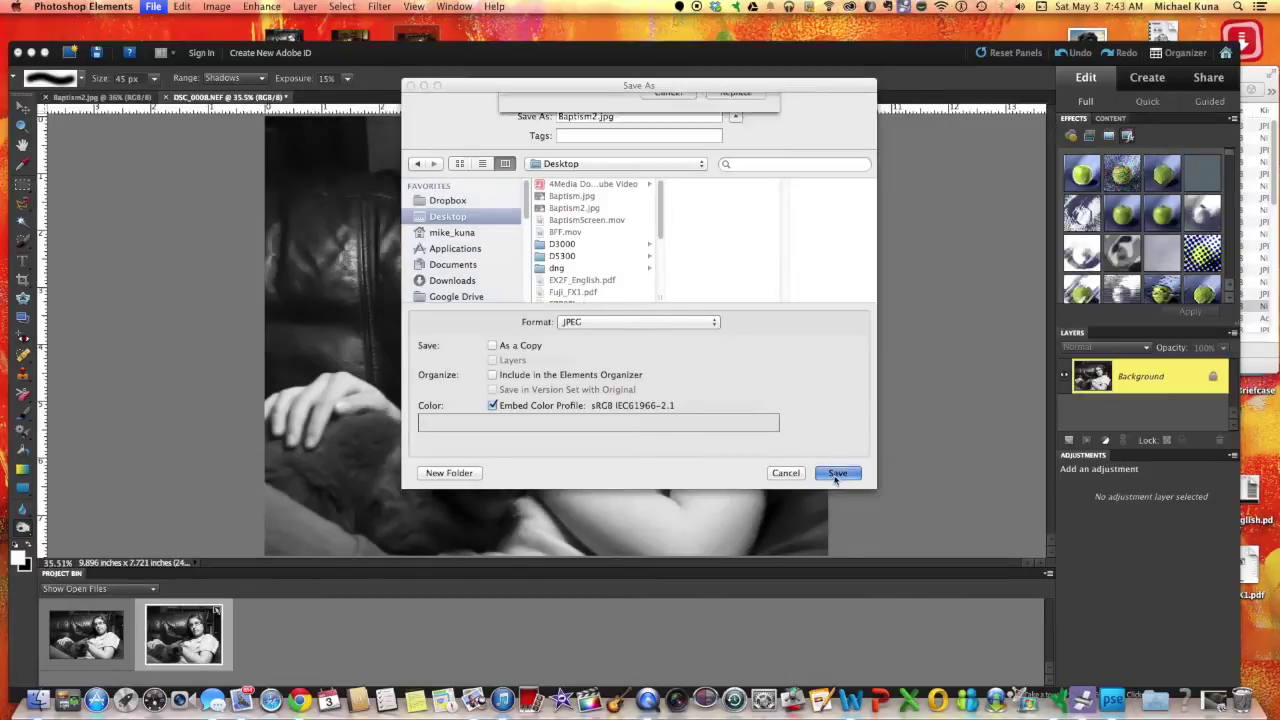
click(738, 174)
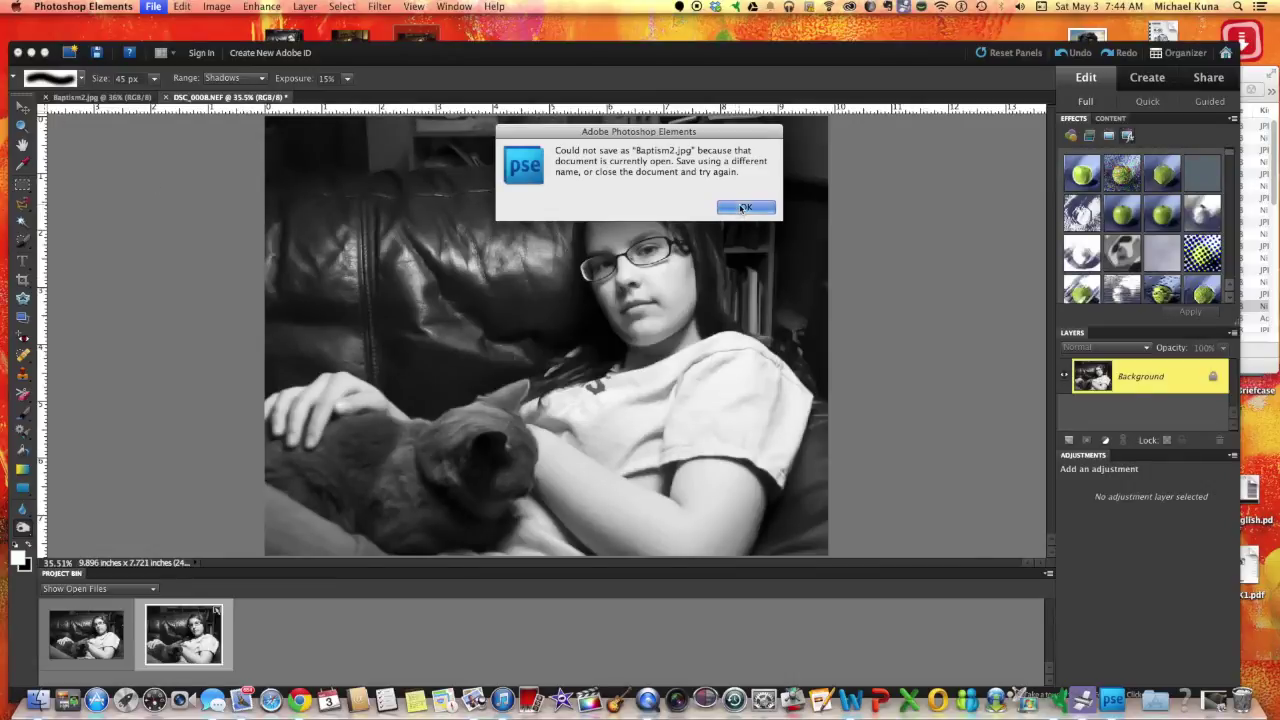
click(742, 207)
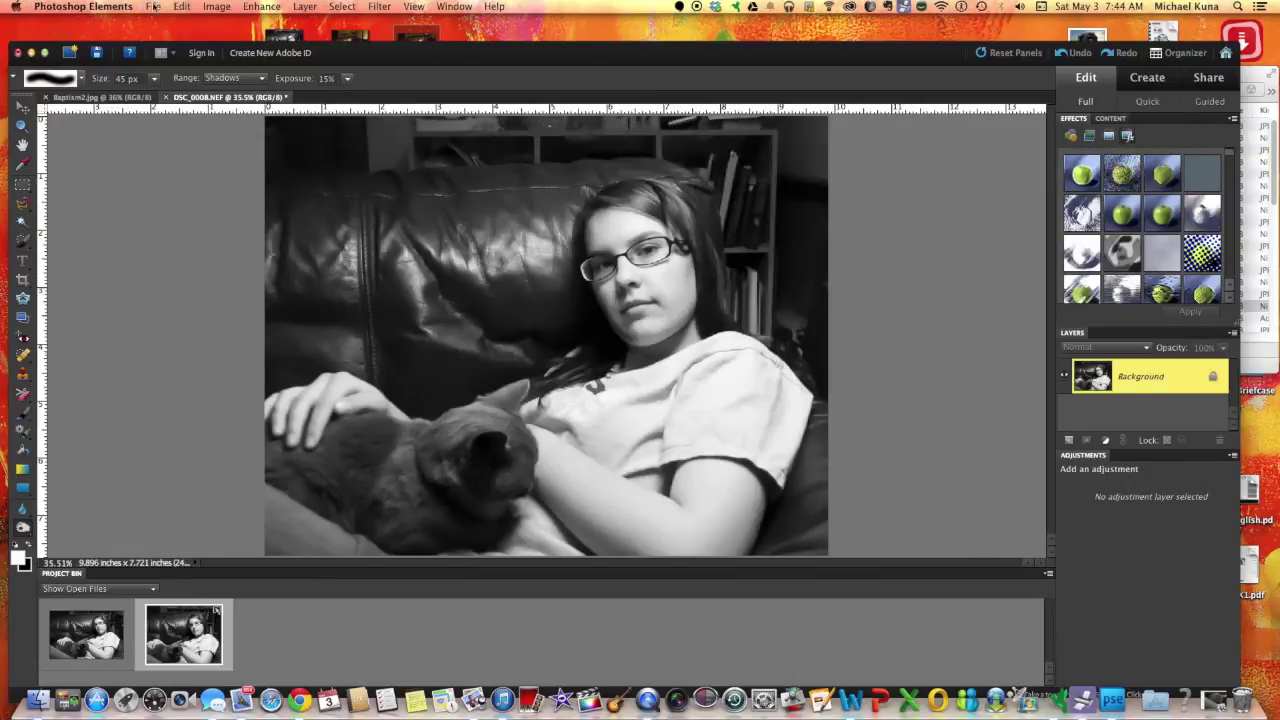
Save the photo to the Desktop as the JPEG Baptism3.jpg with default JPEG options.
click(153, 8)
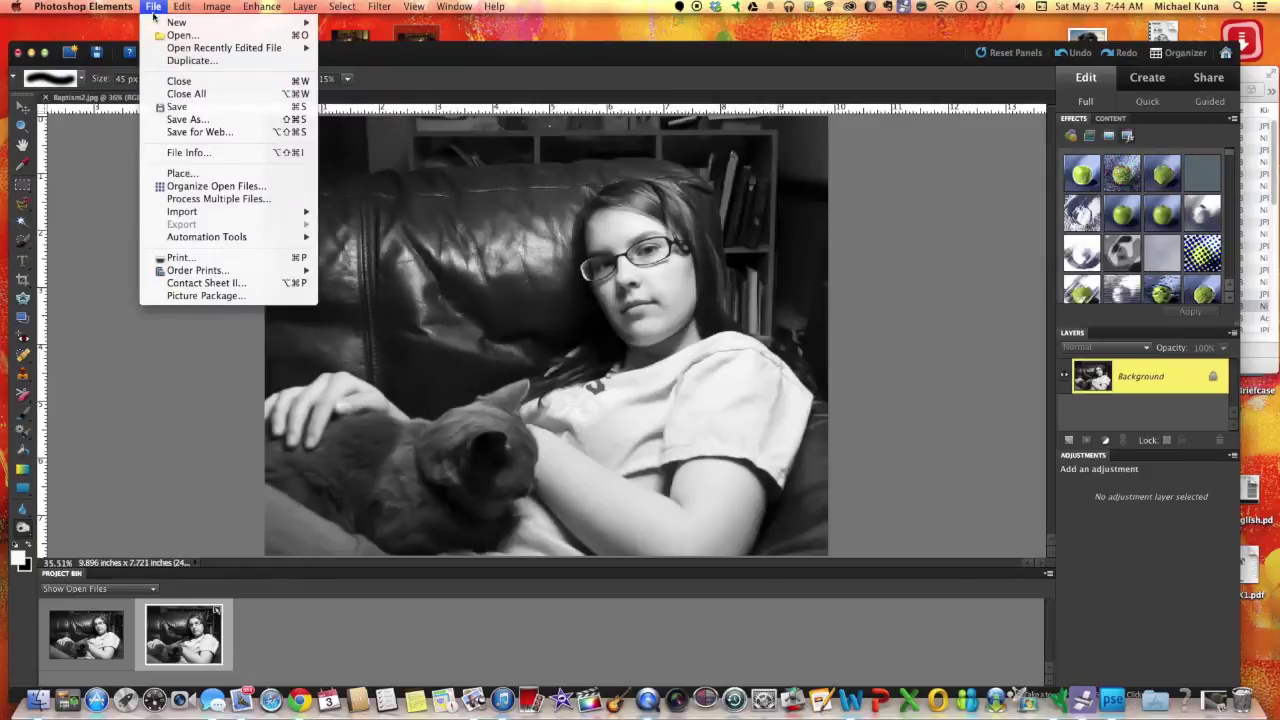
click(177, 120)
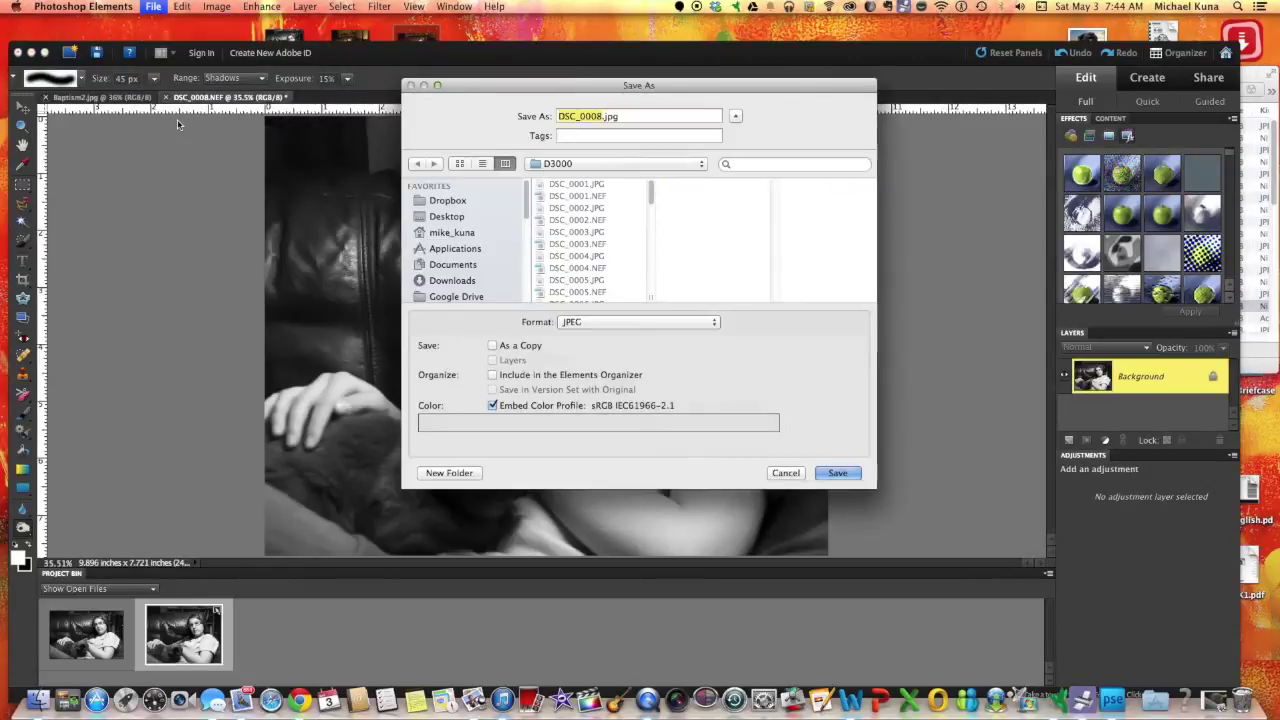
text(Baptism)
key(BackSpace)
key(BackSpace)
key(BackSpace)
text(ism3)
click(447, 217)
click(838, 474)
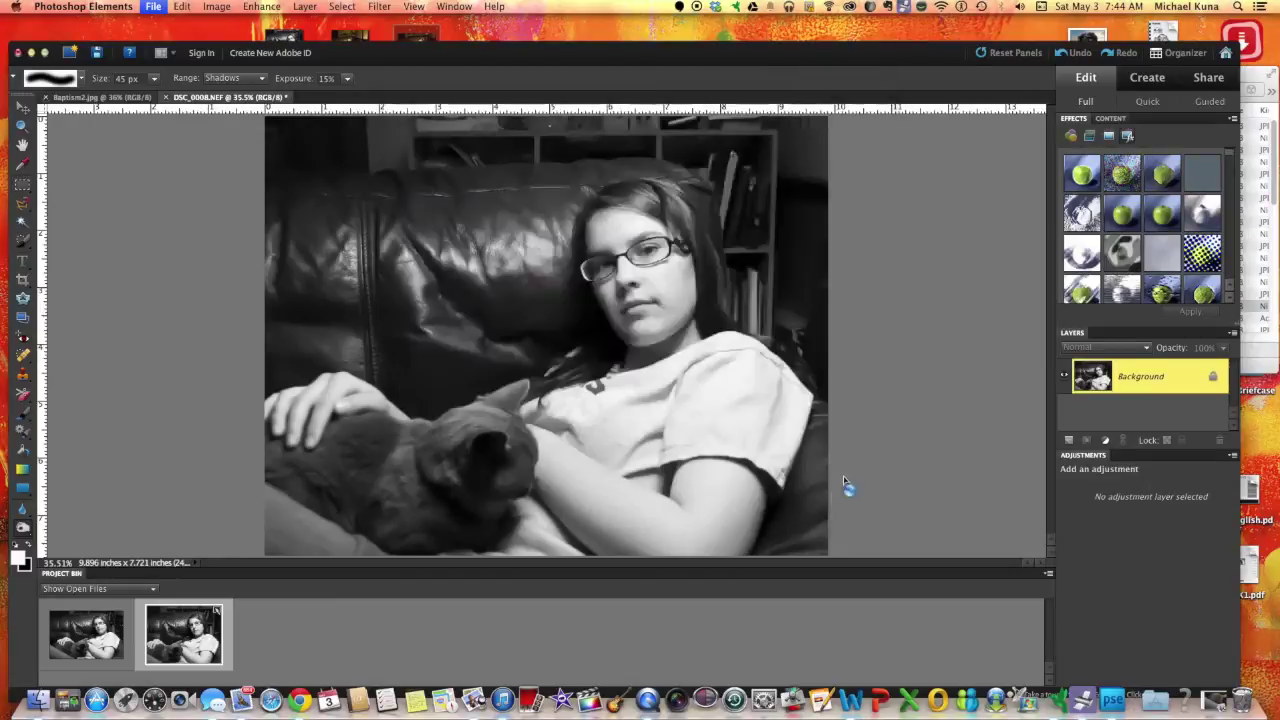
click(728, 202)
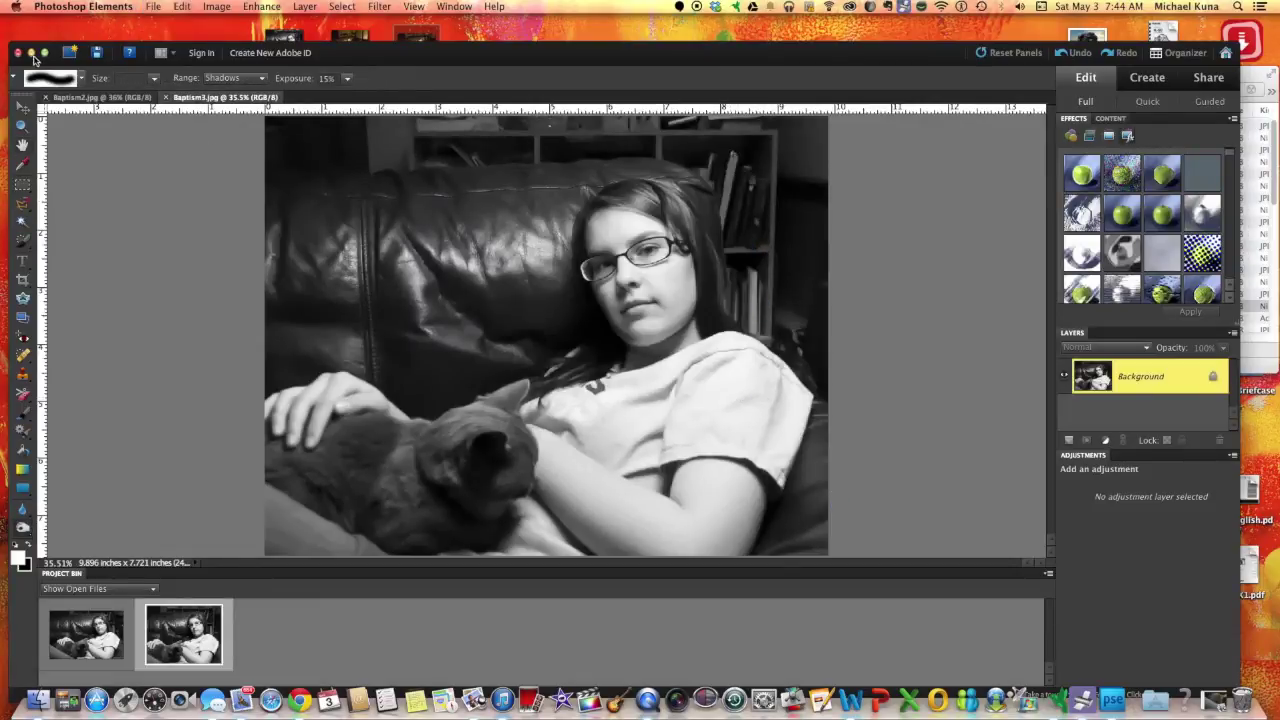
click(76, 7)
Quit Photoshop Elements and open Baptism3.jpg and test2.jpg side by side in Preview.
click(99, 147)
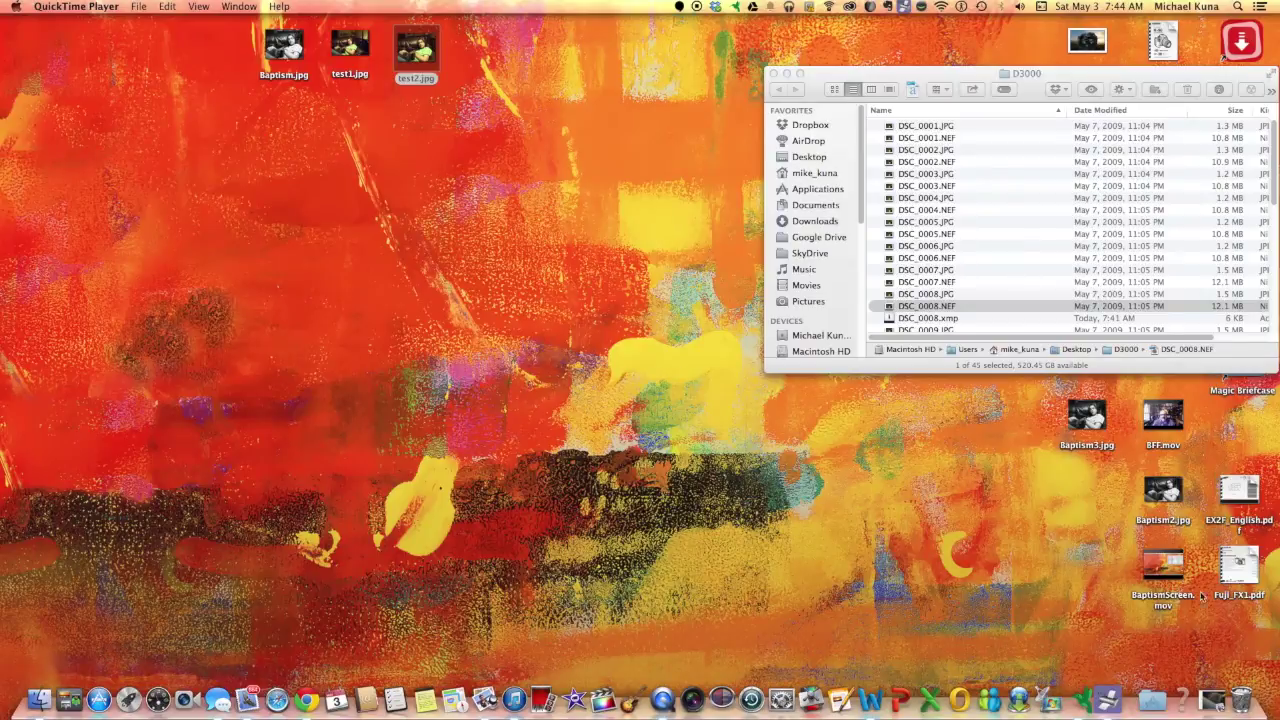
double_click(1088, 418)
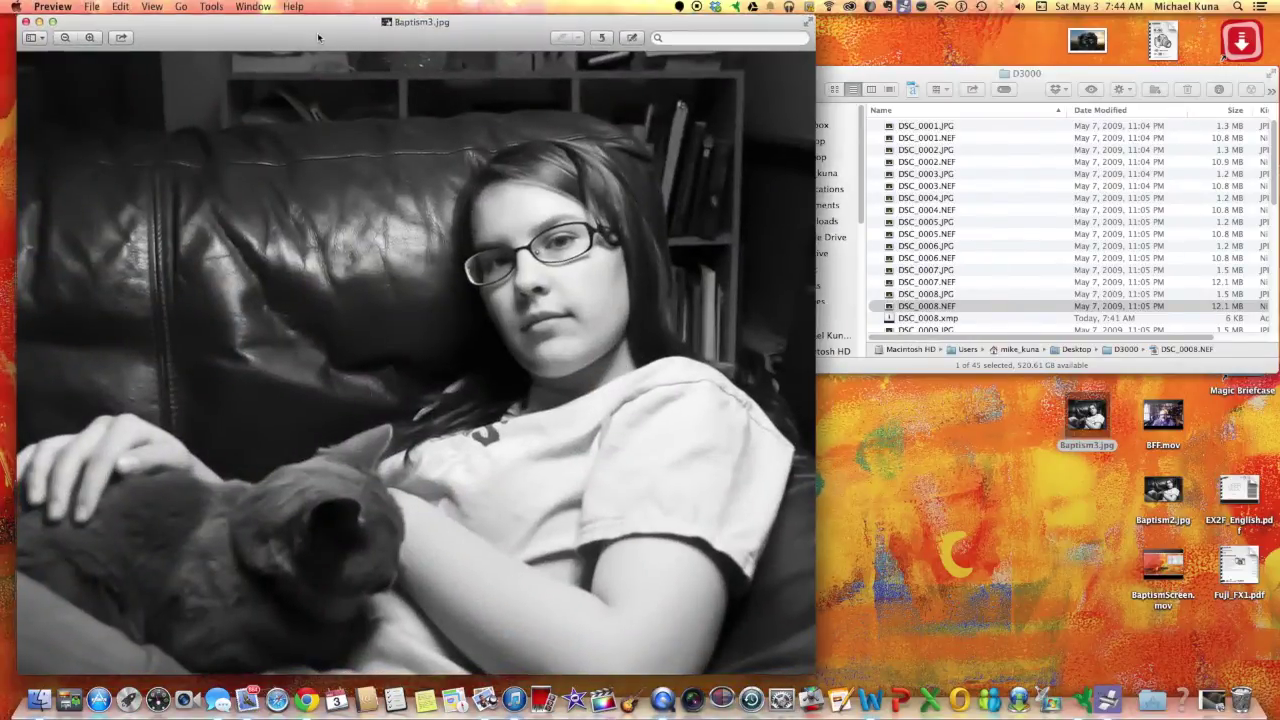
drag(318, 37, 743, 48)
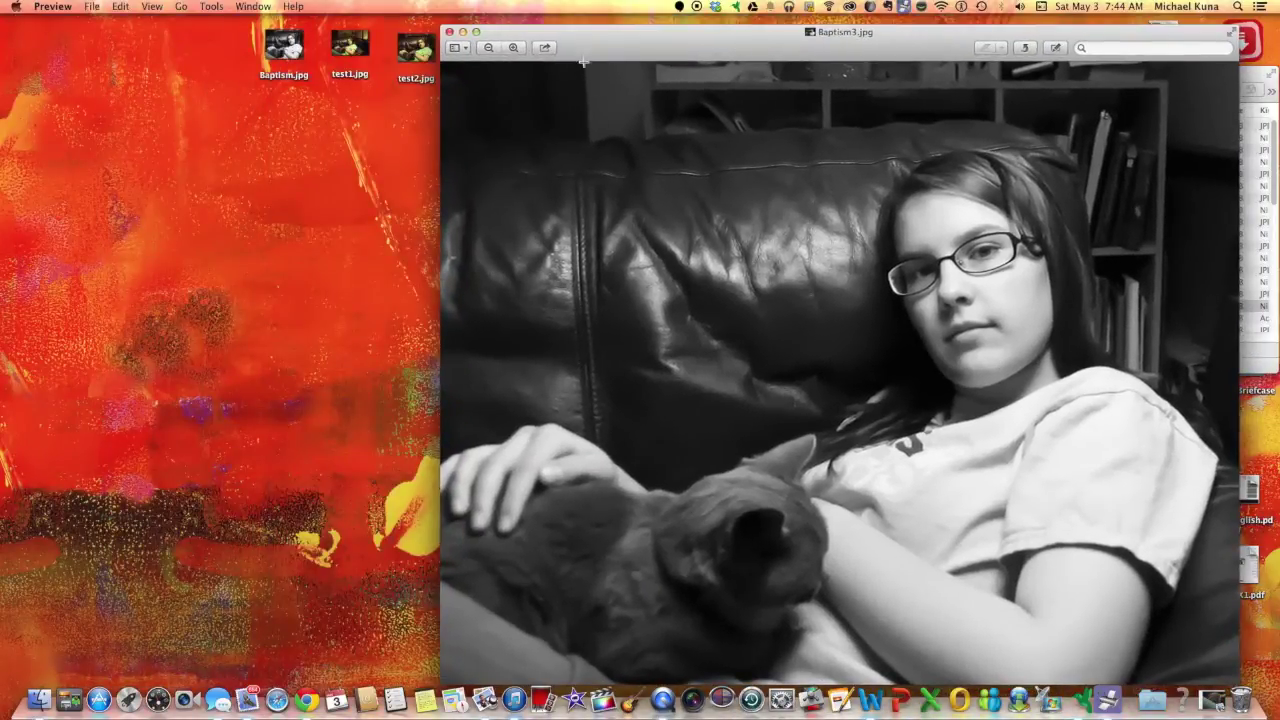
click(413, 52)
double_click(413, 52)
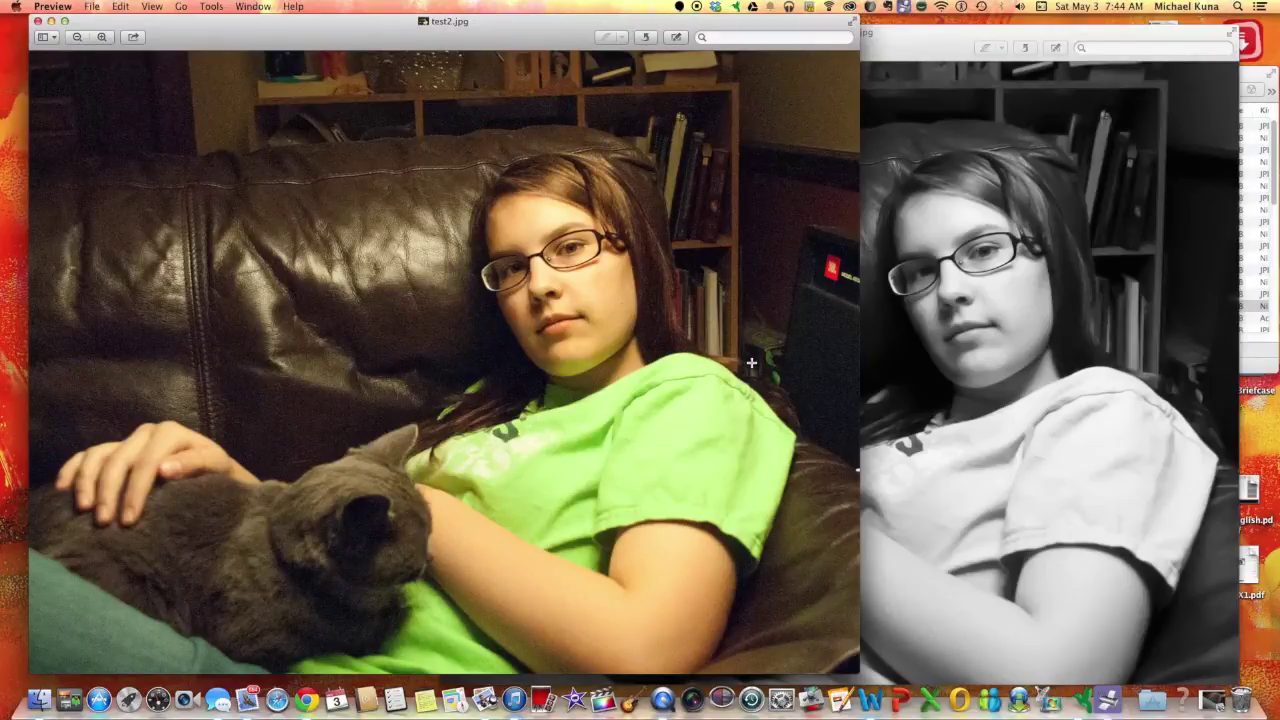
drag(912, 48, 895, 34)
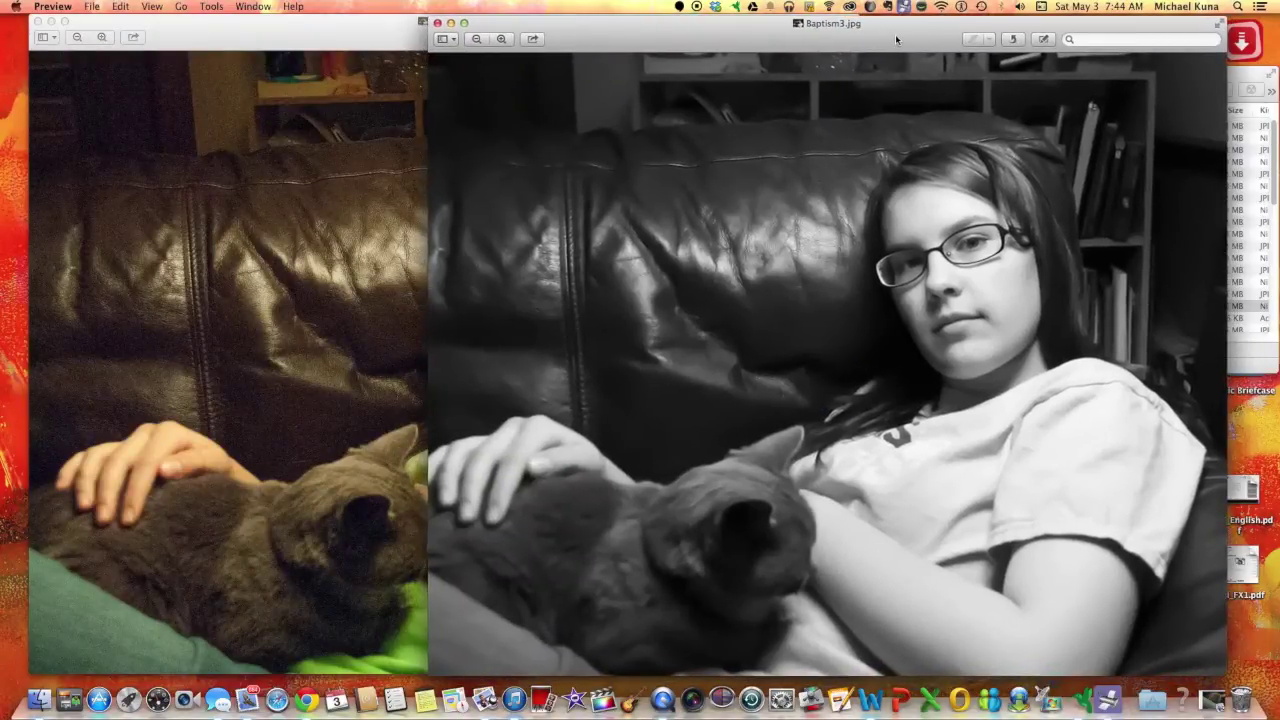
click(405, 140)
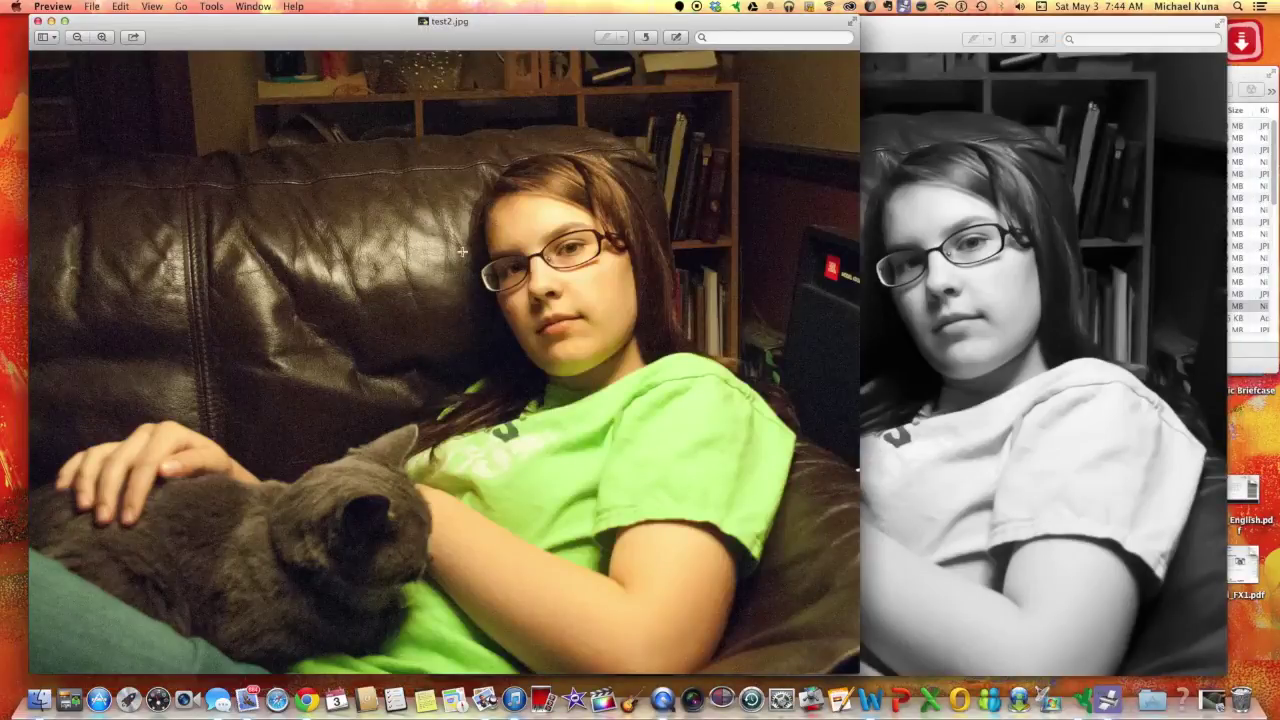